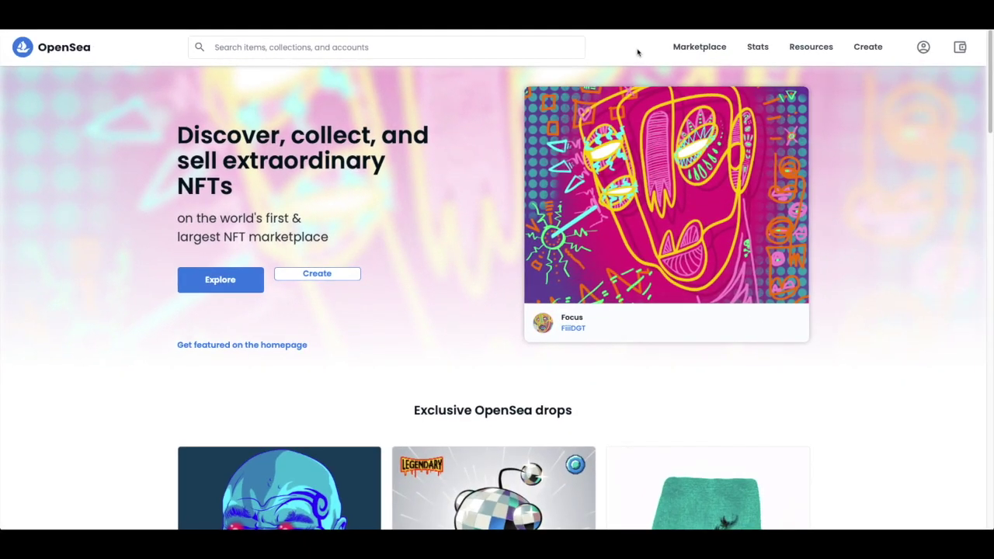
- Go from the Google NFT results to the opensea.io homepage
{"action": "mouse_move", "coordinate": [924, 47]}
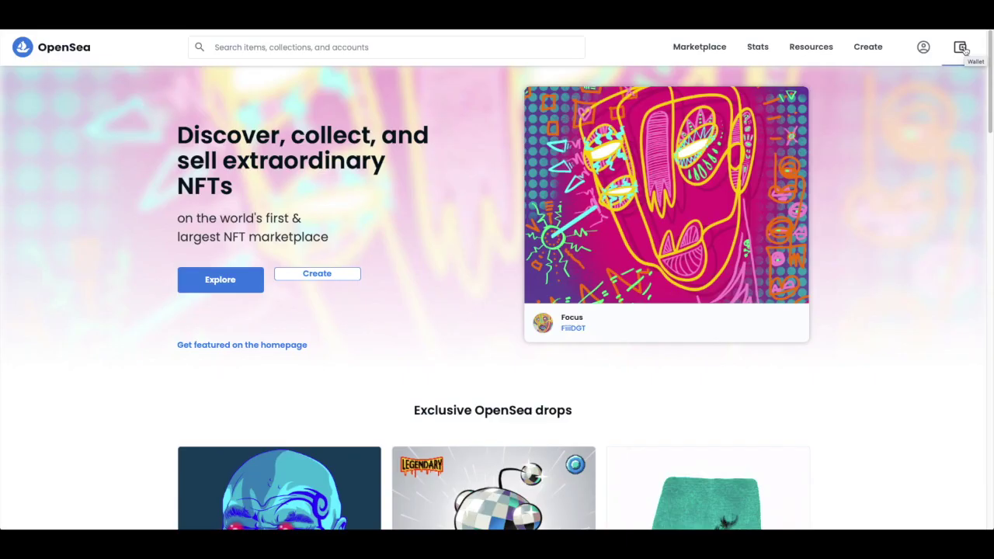
- Connect Coinbase Wallet to OpenSea from the full list of wallet providers
{"action": "left_click", "coordinate": [897, 53]}
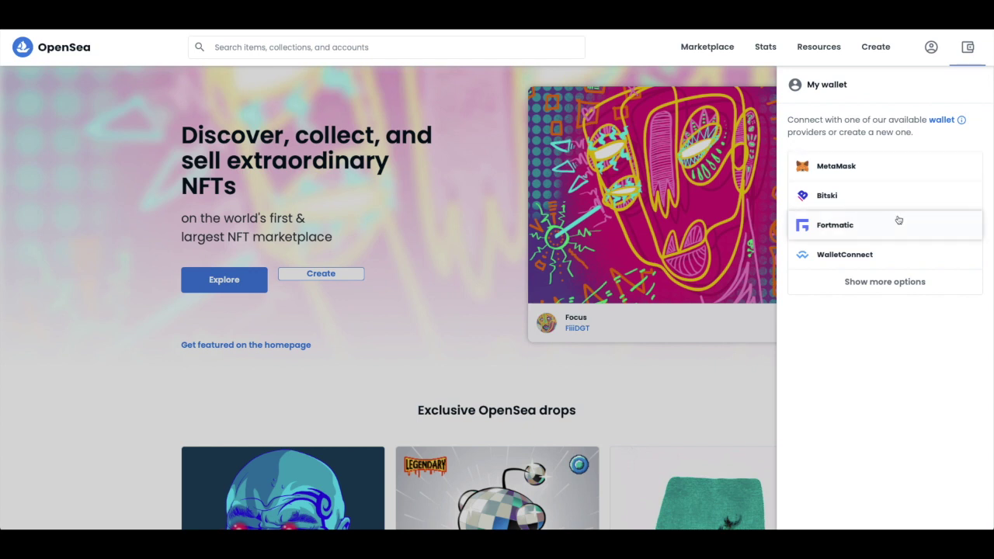
{"action": "left_click", "coordinate": [921, 282]}
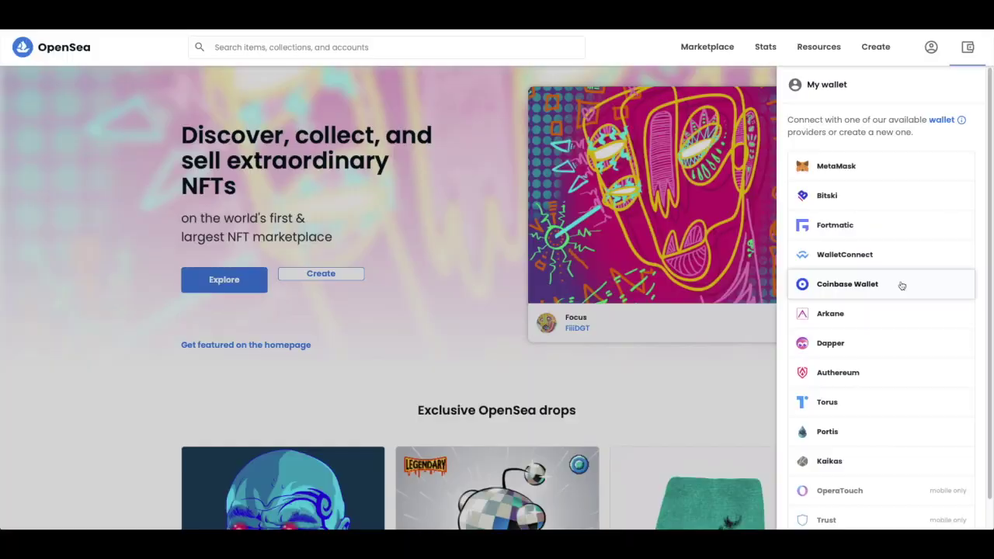
{"action": "left_click", "coordinate": [808, 291]}
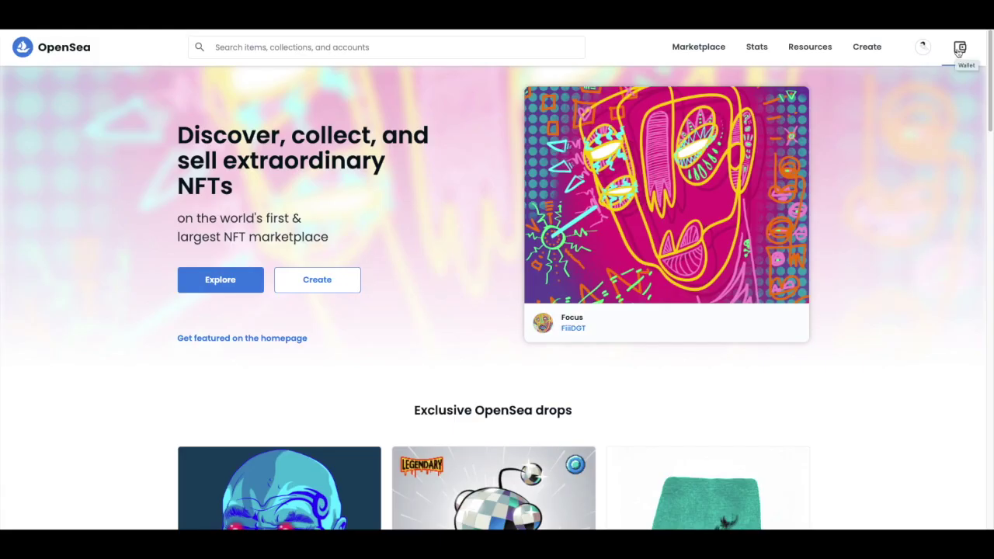
- Check the connected wallet's 0.0147 ETH balance, then go to the account's profile page
{"action": "left_click", "coordinate": [962, 50]}
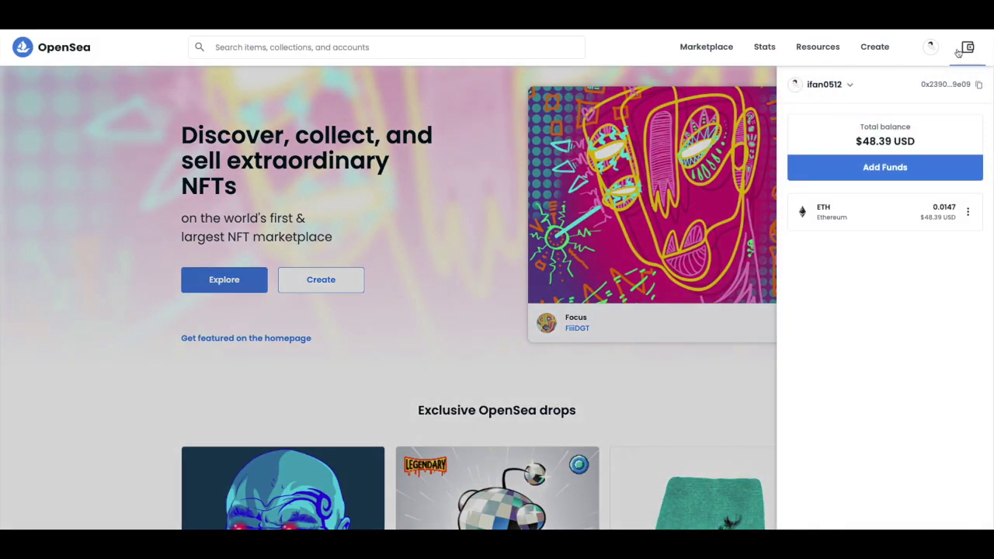
{"action": "left_click", "coordinate": [959, 50]}
{"action": "mouse_move", "coordinate": [923, 48]}
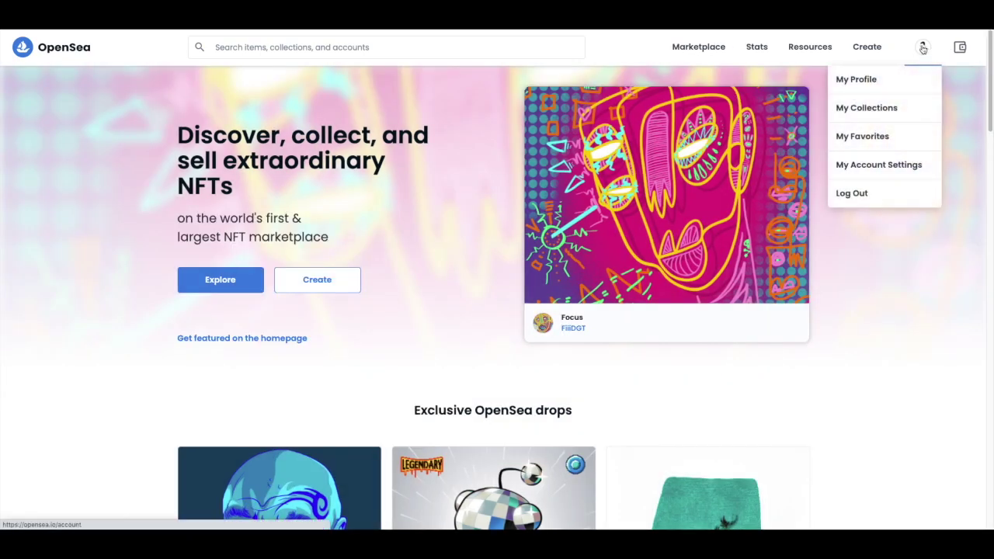
{"action": "left_click", "coordinate": [923, 48]}
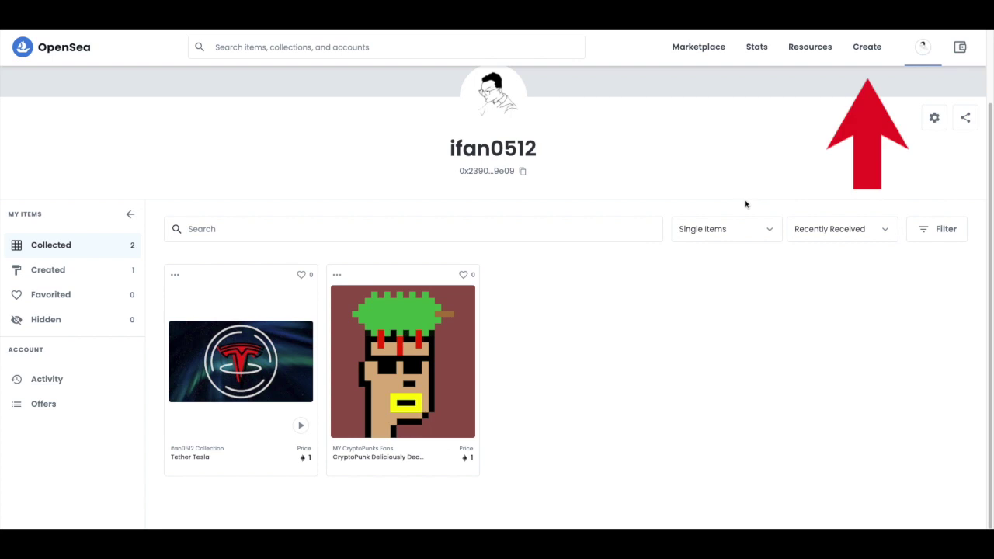
- Start a new item and look over the Create form down to Supply 1 and Ethereum
{"action": "left_click", "coordinate": [873, 46]}
{"action": "scroll", "coordinate": [791, 151], "scroll_direction": "down", "scroll_amount": 1}
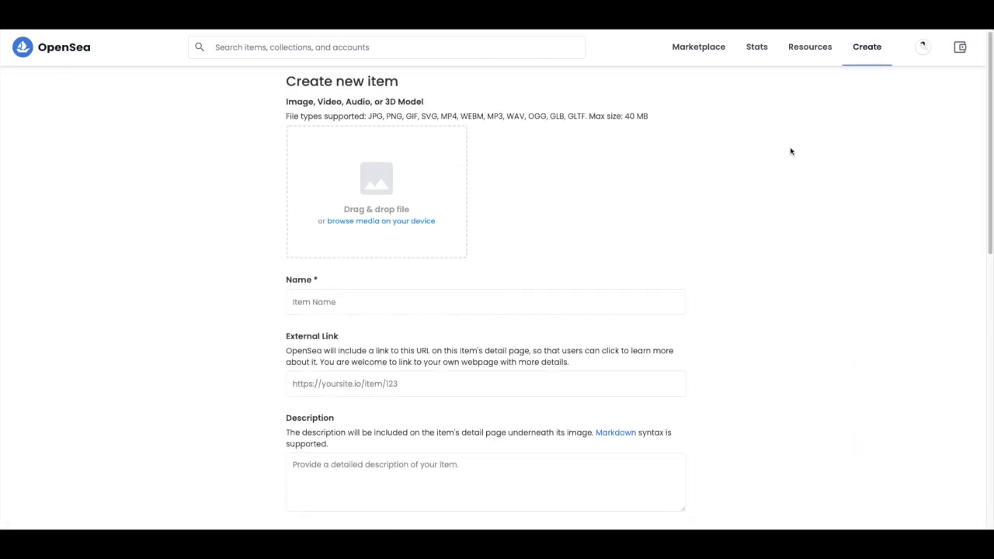
{"action": "scroll", "coordinate": [791, 151], "scroll_direction": "up", "scroll_amount": 1}
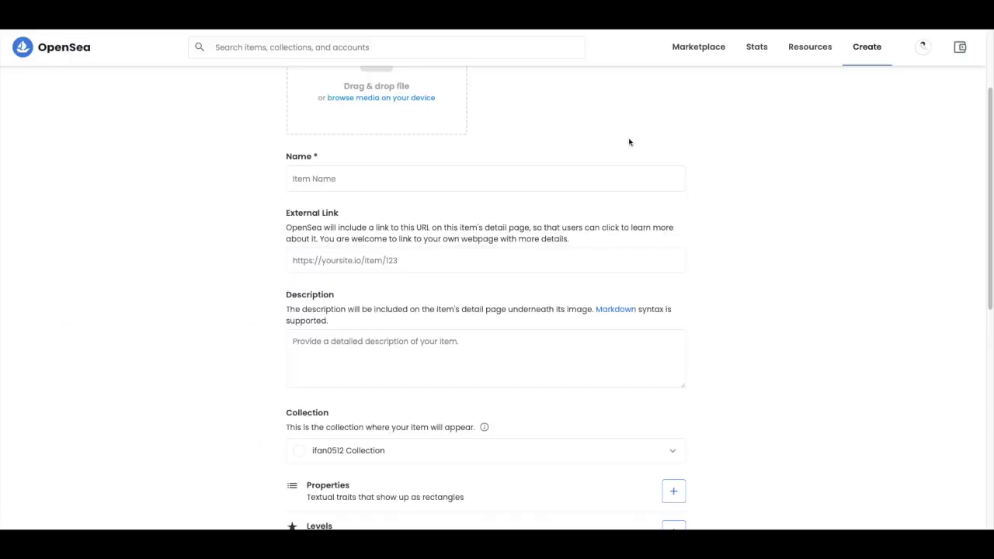
{"action": "scroll", "coordinate": [627, 142], "scroll_direction": "up", "scroll_amount": 1}
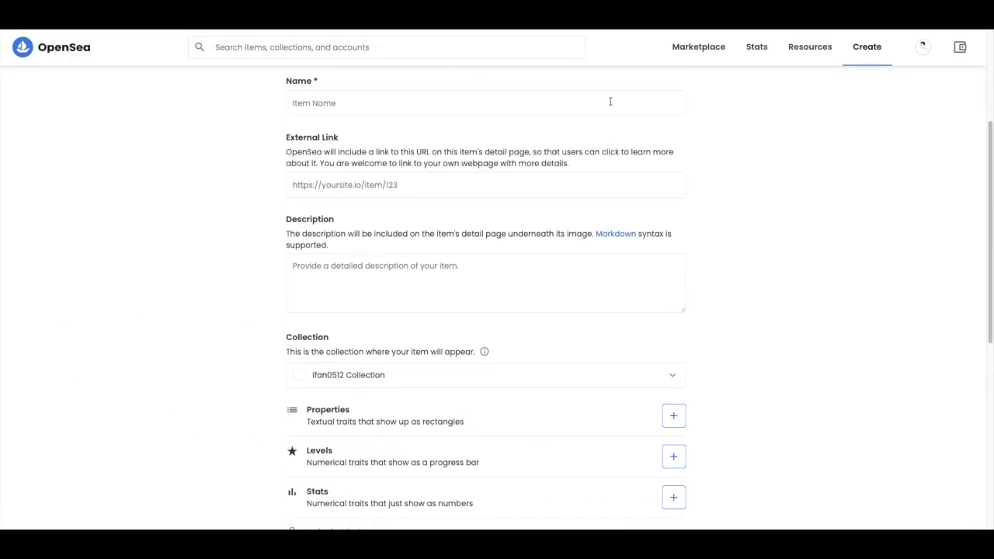
{"action": "scroll", "coordinate": [670, 100], "scroll_direction": "up", "scroll_amount": 3}
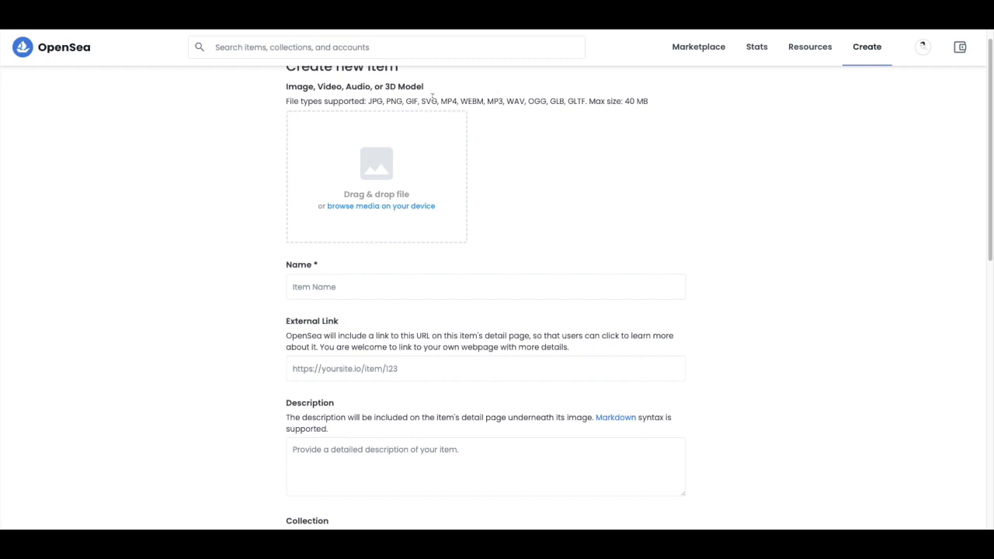
{"action": "scroll", "coordinate": [553, 160], "scroll_direction": "down", "scroll_amount": 1}
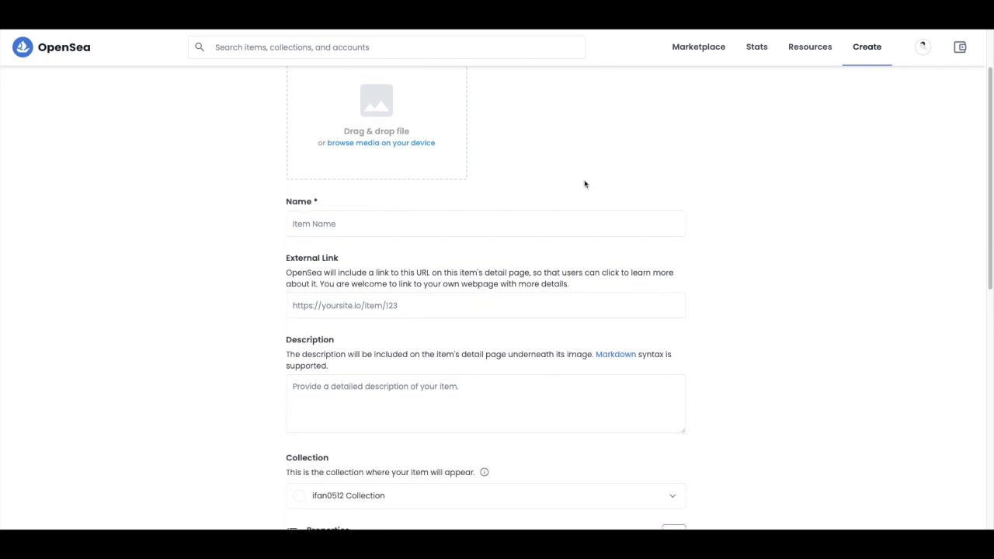
{"action": "scroll", "coordinate": [602, 192], "scroll_direction": "down", "scroll_amount": 3}
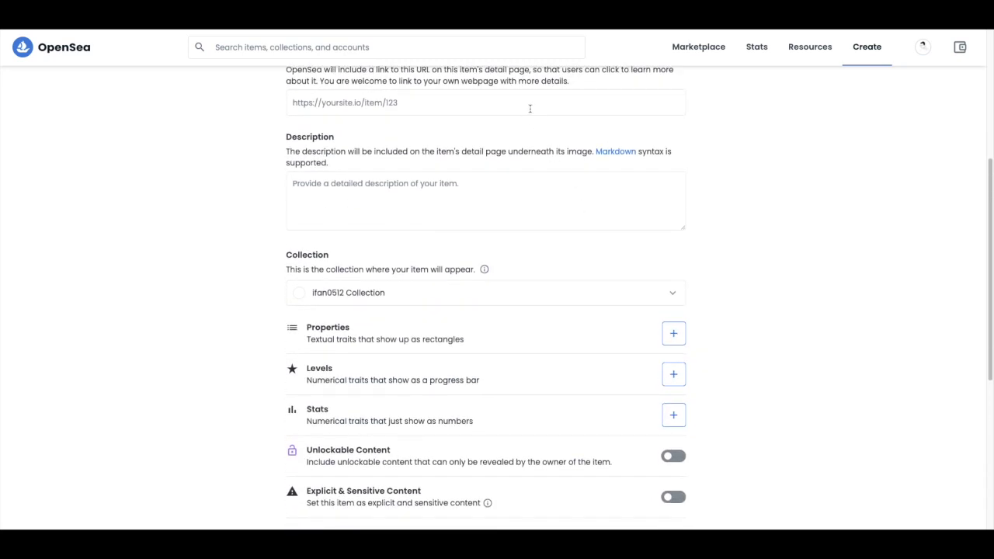
{"action": "scroll", "coordinate": [548, 115], "scroll_direction": "up", "scroll_amount": 1}
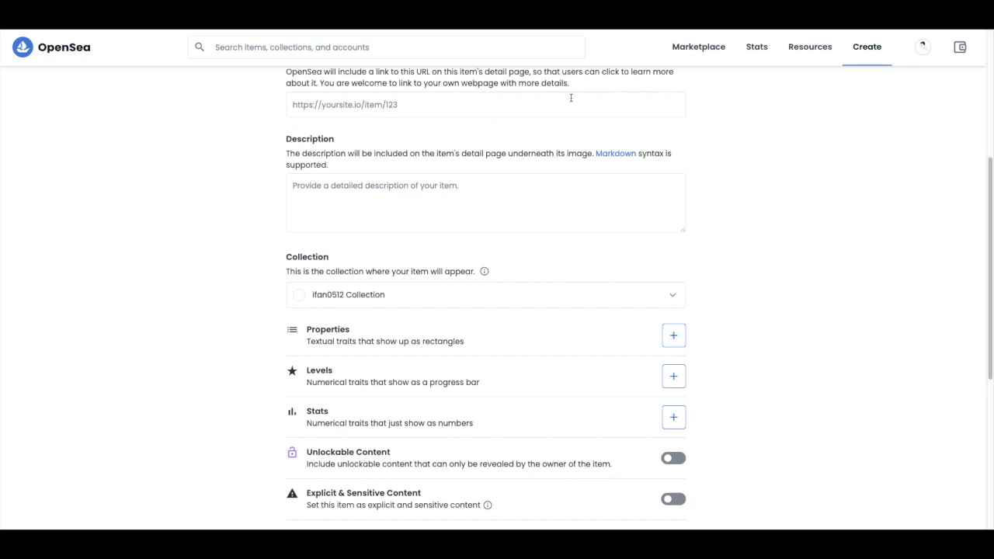
{"action": "scroll", "coordinate": [466, 108], "scroll_direction": "down", "scroll_amount": 1}
{"action": "scroll", "coordinate": [780, 136], "scroll_direction": "down", "scroll_amount": 1}
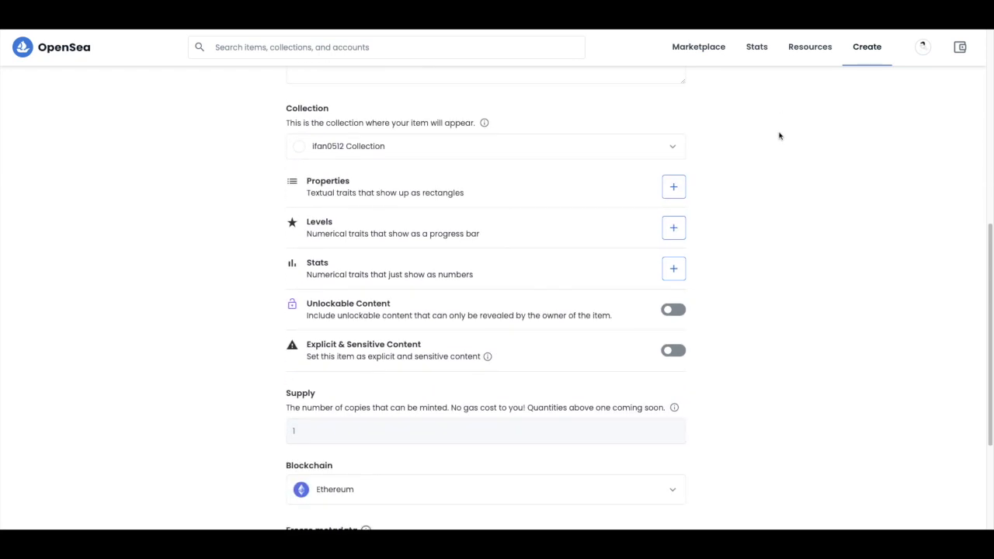
{"action": "scroll", "coordinate": [780, 136], "scroll_direction": "down", "scroll_amount": 1}
{"action": "scroll", "coordinate": [699, 101], "scroll_direction": "down", "scroll_amount": 1}
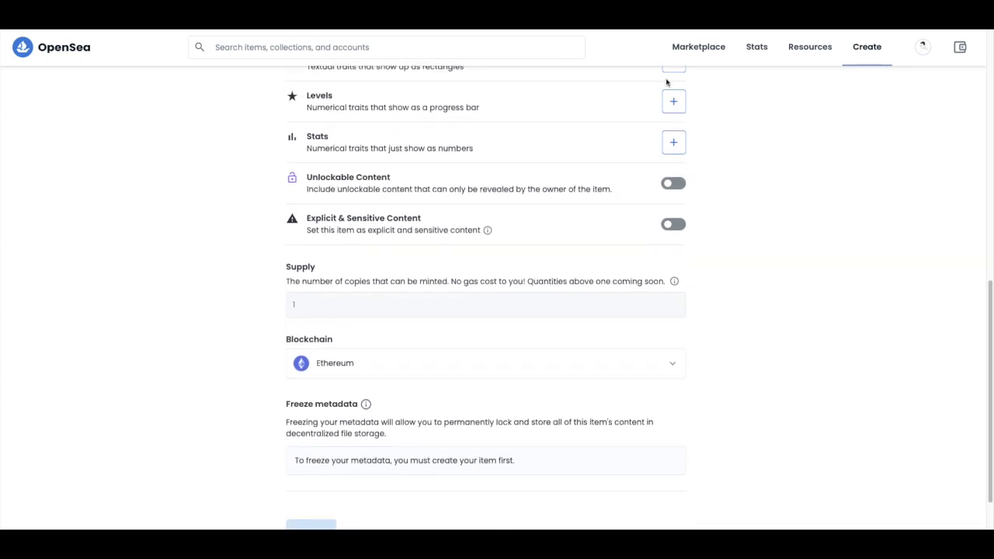
{"action": "scroll", "coordinate": [513, 116], "scroll_direction": "down", "scroll_amount": 1}
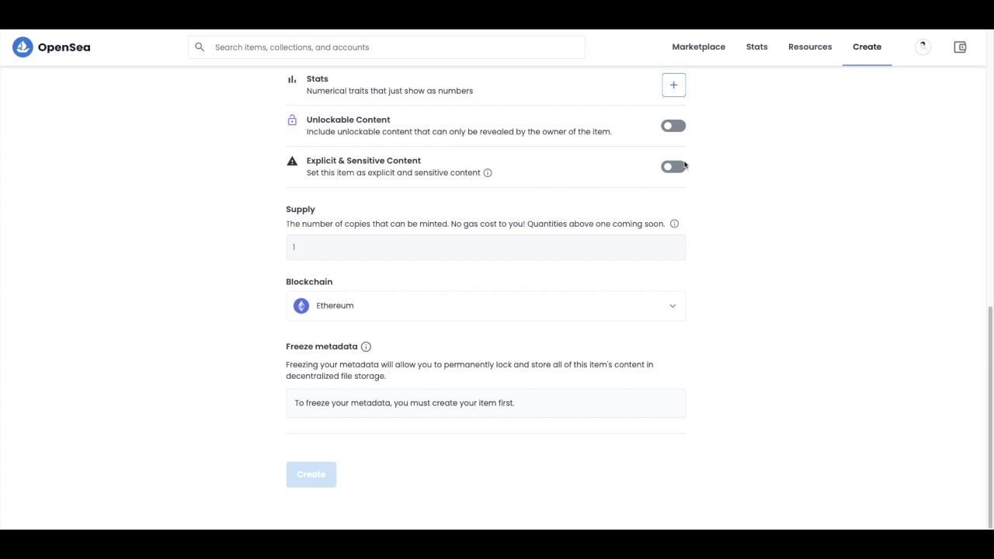
{"action": "scroll", "coordinate": [436, 189], "scroll_direction": "up", "scroll_amount": 10}
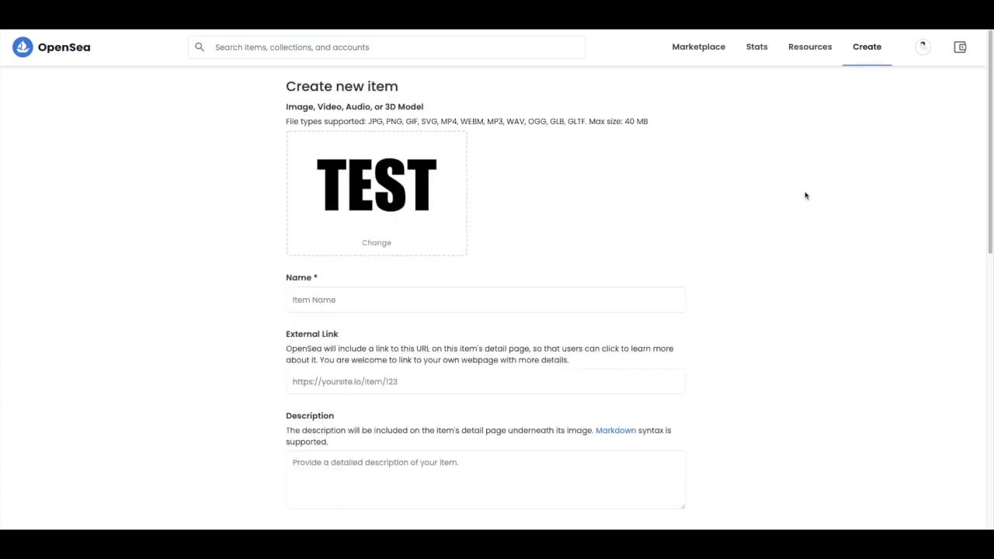
- Scroll through the Create new item form after uploading the TEST image as media
{"action": "scroll", "coordinate": [707, 200], "scroll_direction": "down", "scroll_amount": 2}
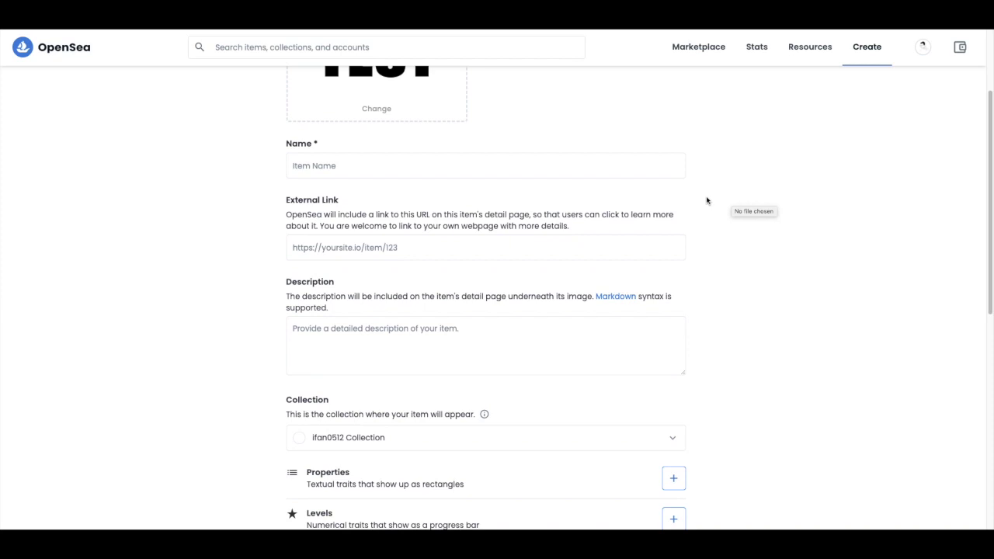
{"action": "scroll", "coordinate": [707, 200], "scroll_direction": "down", "scroll_amount": 2}
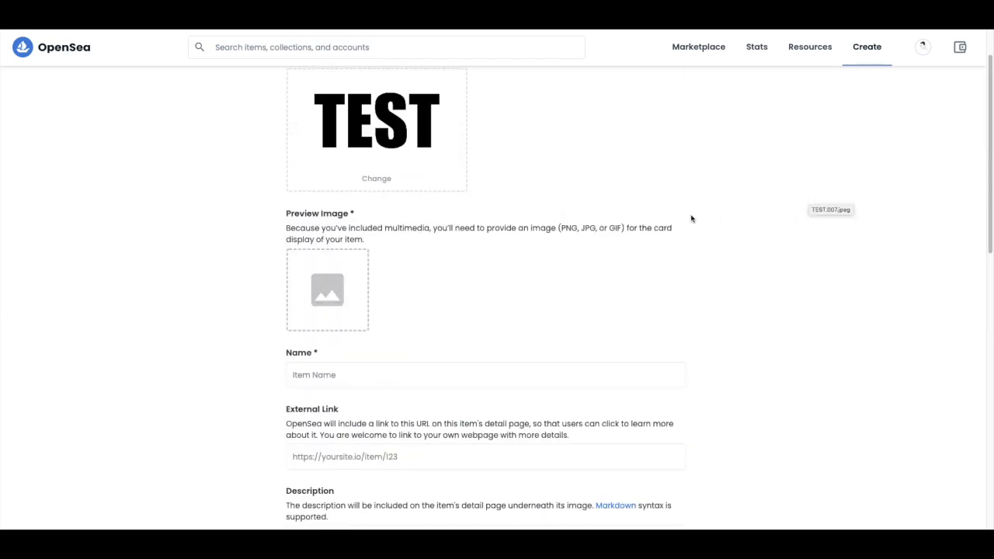
{"action": "scroll", "coordinate": [691, 219], "scroll_direction": "down", "scroll_amount": 2}
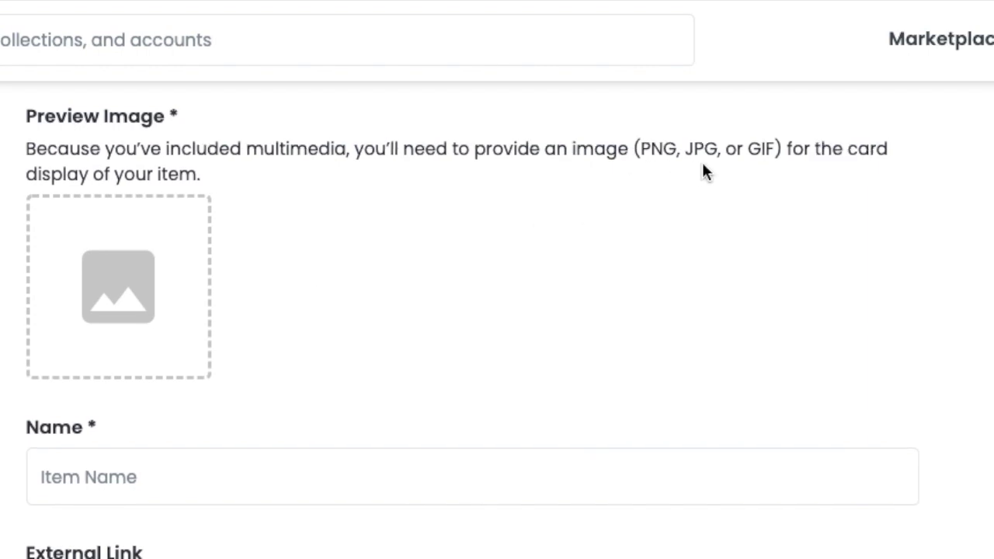
{"action": "scroll", "coordinate": [788, 168], "scroll_direction": "down", "scroll_amount": 2}
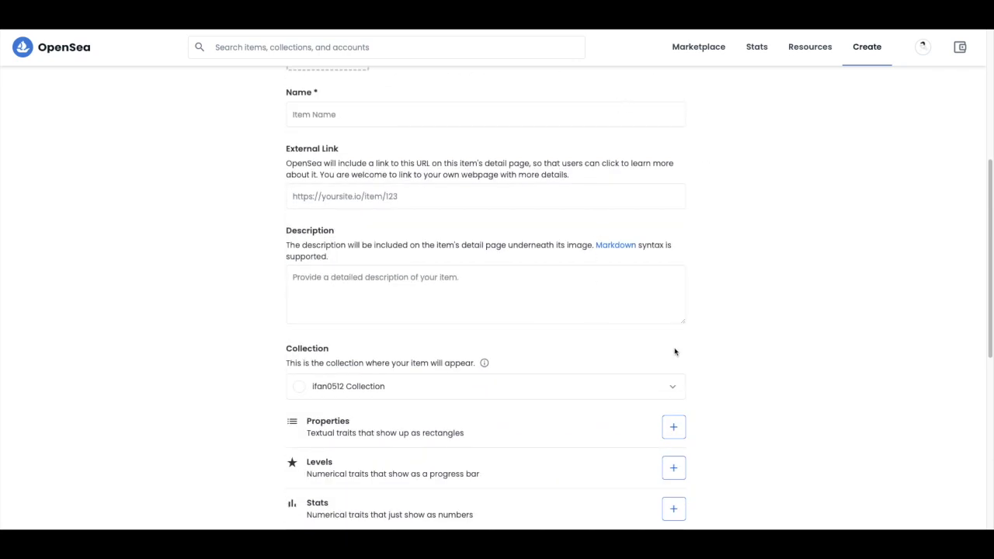
{"action": "scroll", "coordinate": [684, 349], "scroll_direction": "down", "scroll_amount": 5}
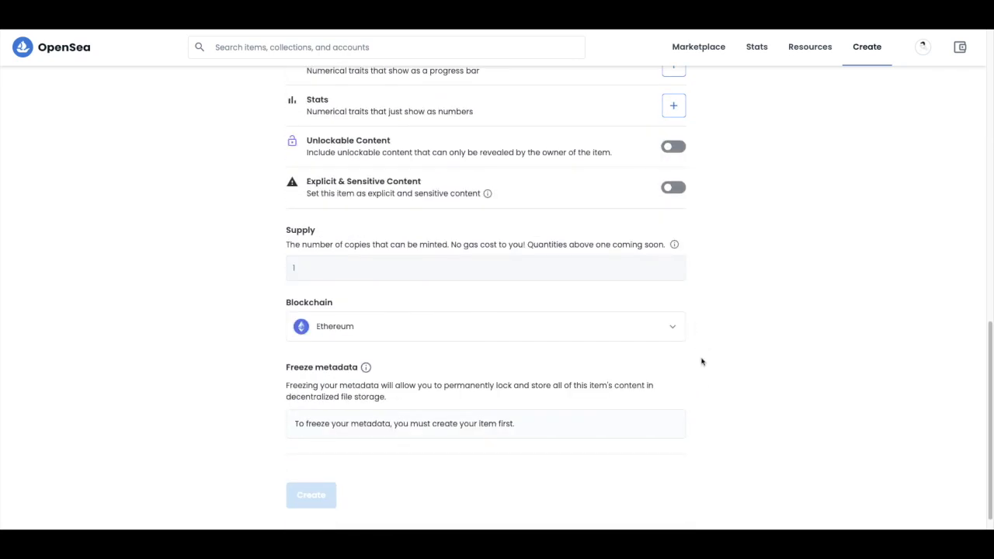
{"action": "scroll", "coordinate": [703, 272], "scroll_direction": "up", "scroll_amount": 10}
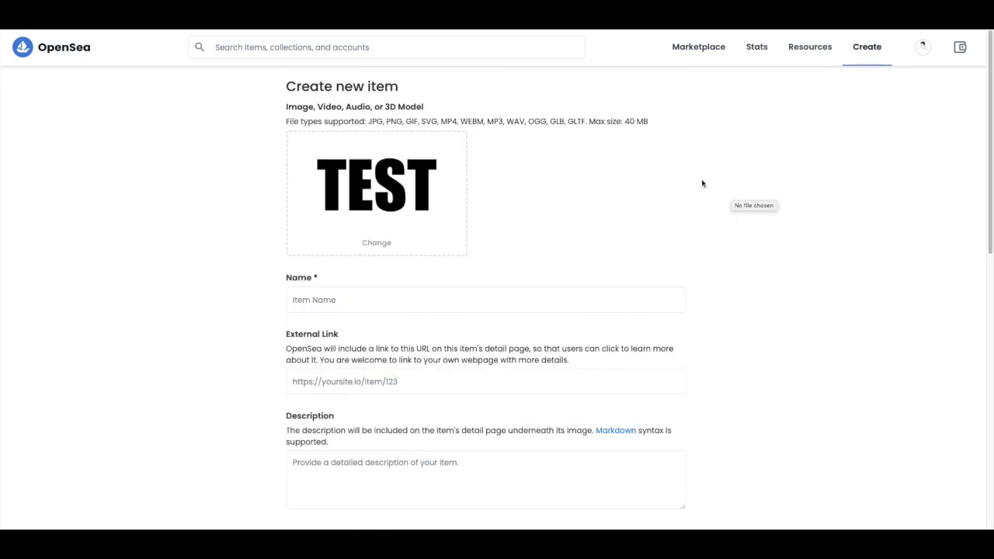
{"action": "scroll", "coordinate": [703, 183], "scroll_direction": "down", "scroll_amount": 3}
- Name the item TEST and enter 'TEST' as its description
{"action": "left_click", "coordinate": [642, 116]}
{"action": "type", "text": "TES"}
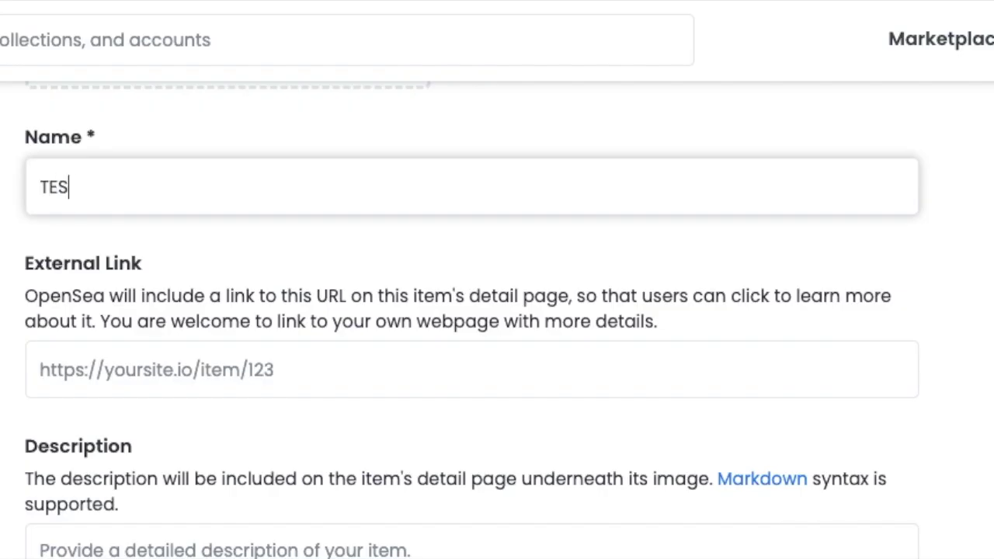
{"action": "scroll", "coordinate": [837, 262], "scroll_direction": "up", "scroll_amount": 1}
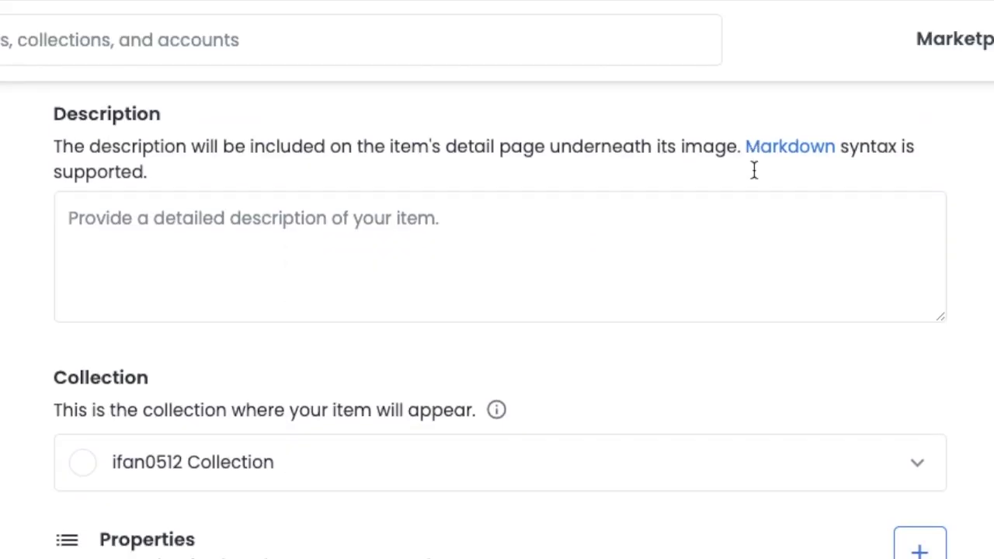
{"action": "scroll", "coordinate": [754, 170], "scroll_direction": "down", "scroll_amount": 1}
{"action": "left_click", "coordinate": [613, 192]}
{"action": "type", "text": "TEST"}
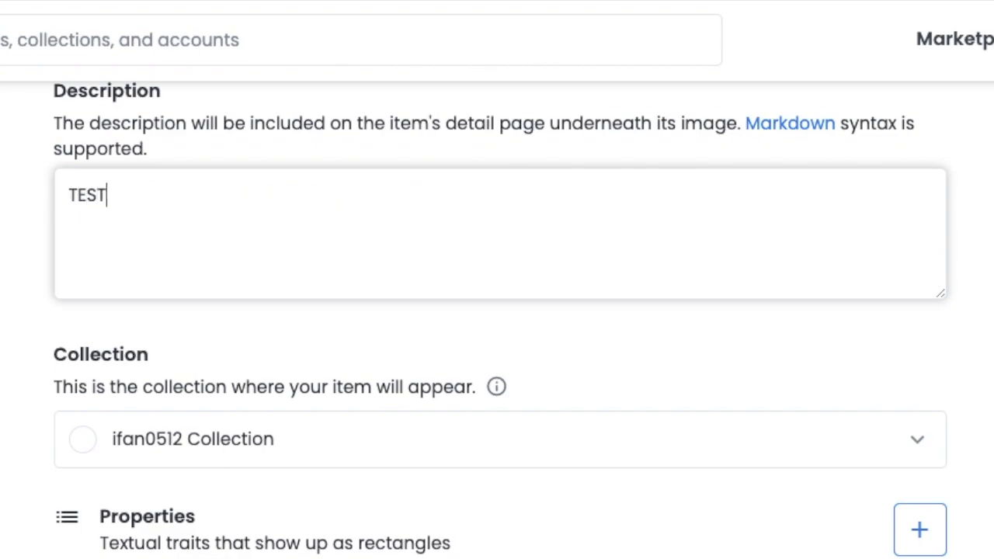
{"action": "scroll", "coordinate": [613, 191], "scroll_direction": "down", "scroll_amount": 5}
{"action": "scroll", "coordinate": [920, 505], "scroll_direction": "up", "scroll_amount": 1}
- Keep the ifan0512 Collection and add a FONT property with the value IMPACT
{"action": "left_click", "coordinate": [673, 87]}
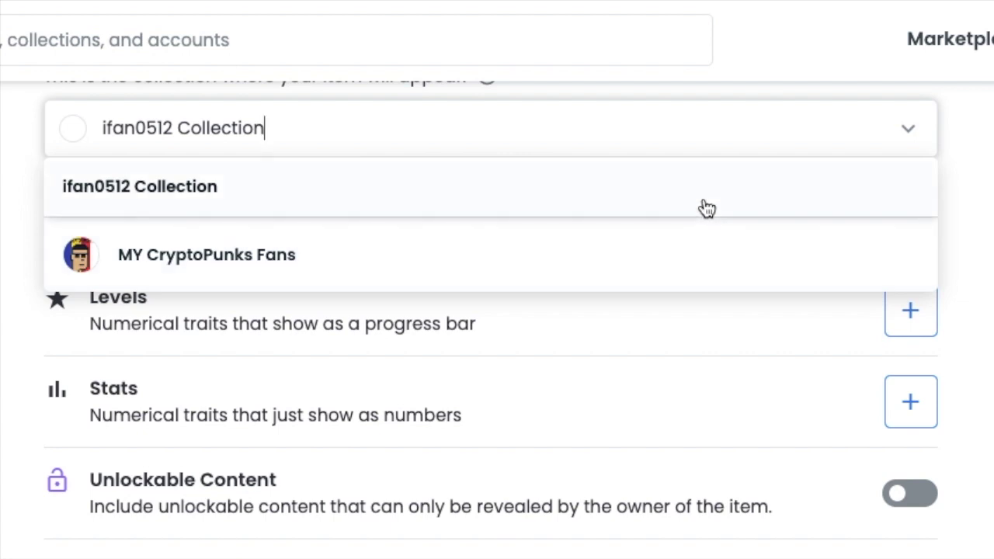
{"action": "left_click", "coordinate": [958, 206]}
{"action": "left_click", "coordinate": [675, 113]}
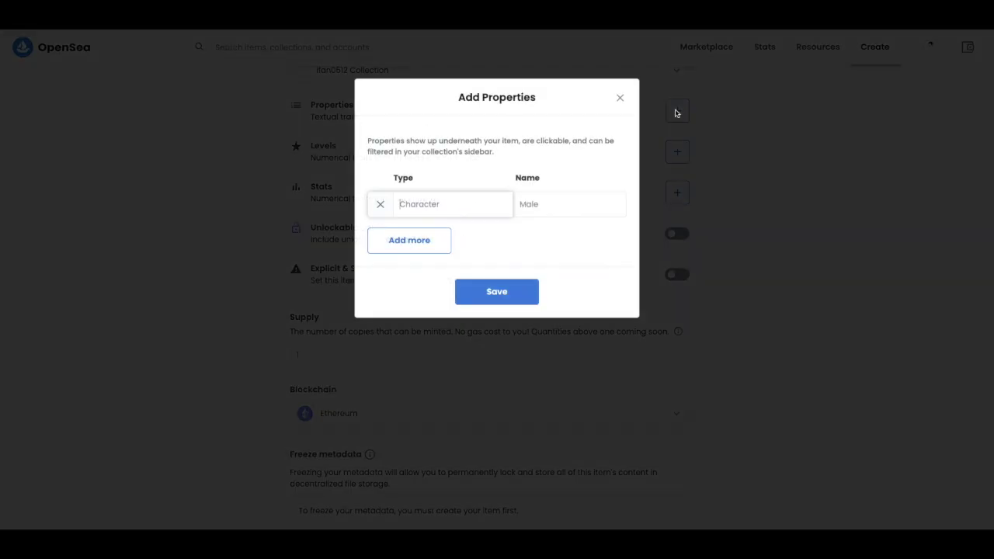
{"action": "left_click", "coordinate": [470, 204]}
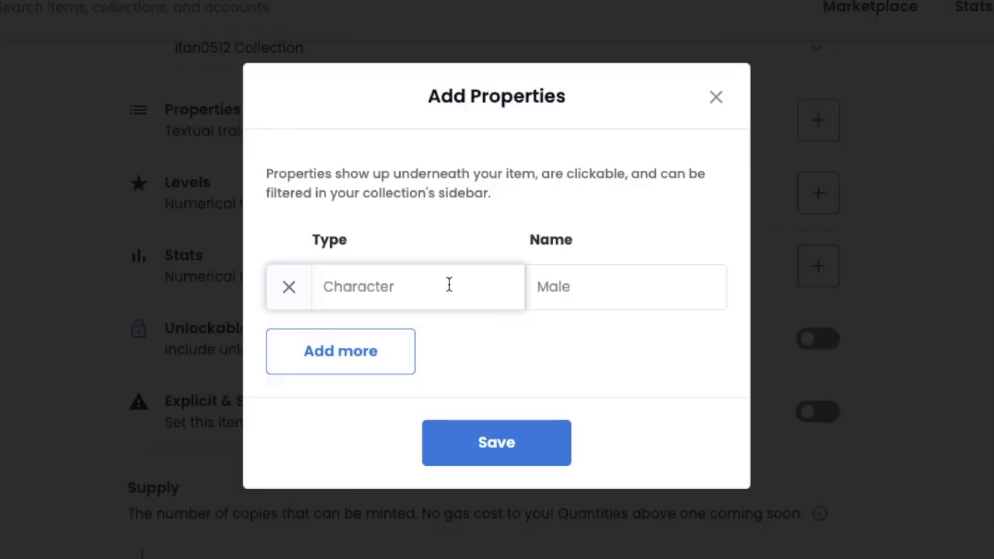
{"action": "type", "text": "FONT"}
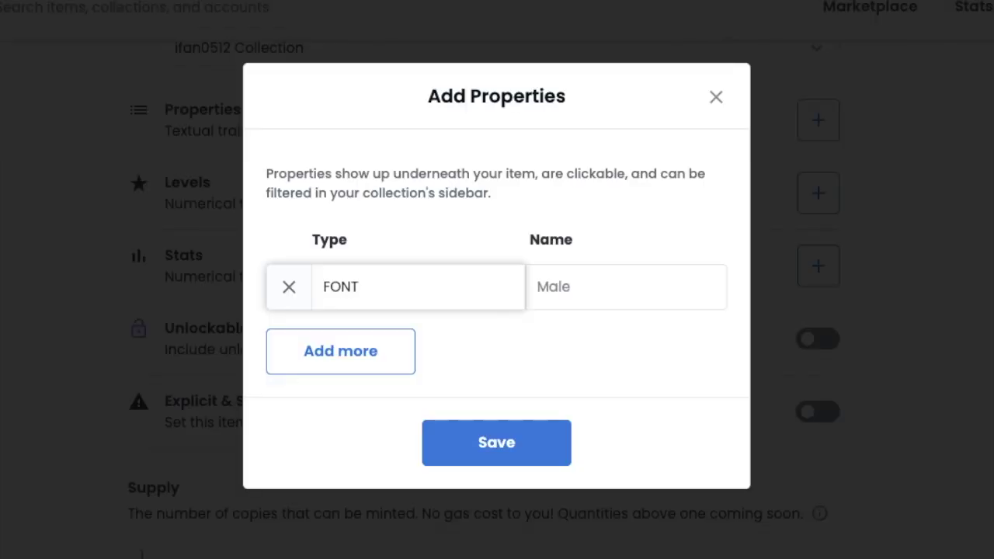
{"action": "key", "text": "Tab"}
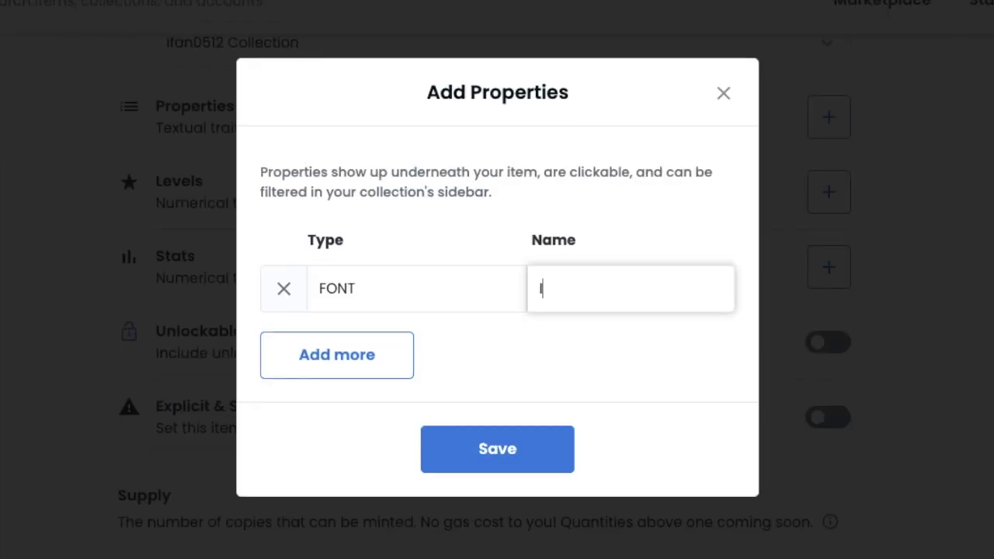
{"action": "type", "text": "IMPACT"}
{"action": "left_click", "coordinate": [505, 445]}
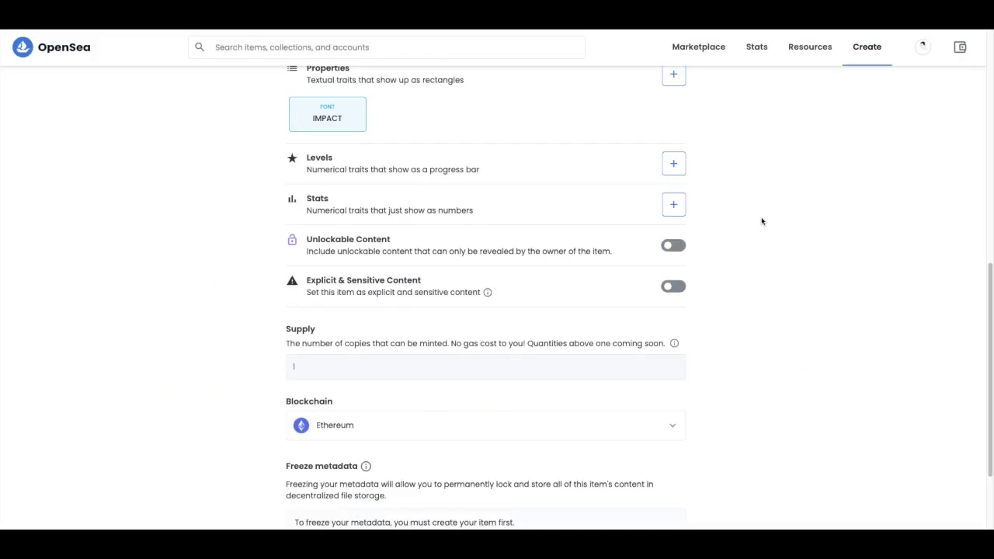
- Skip the Levels and Stats dialogs without adding any entries
{"action": "scroll", "coordinate": [738, 186], "scroll_direction": "down", "scroll_amount": 1}
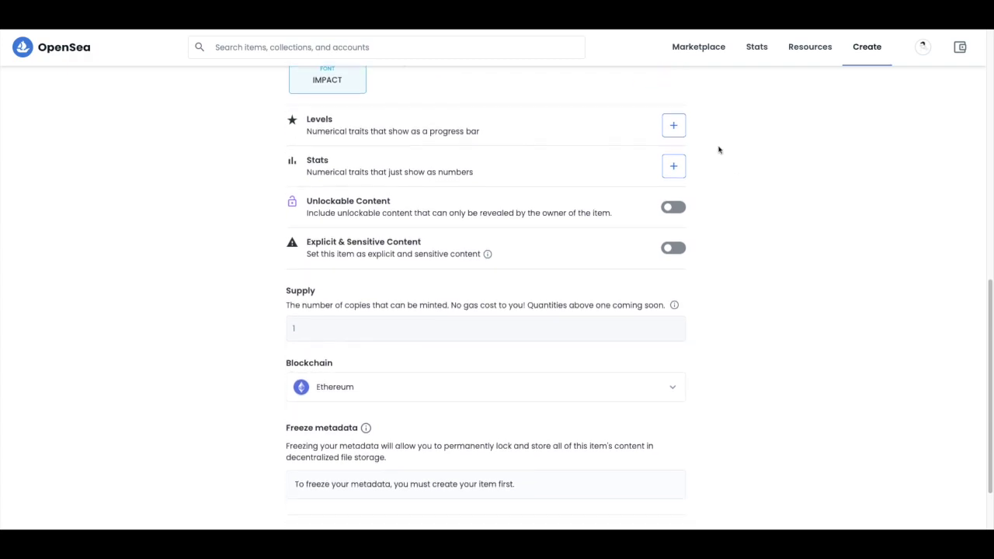
{"action": "left_click", "coordinate": [674, 127]}
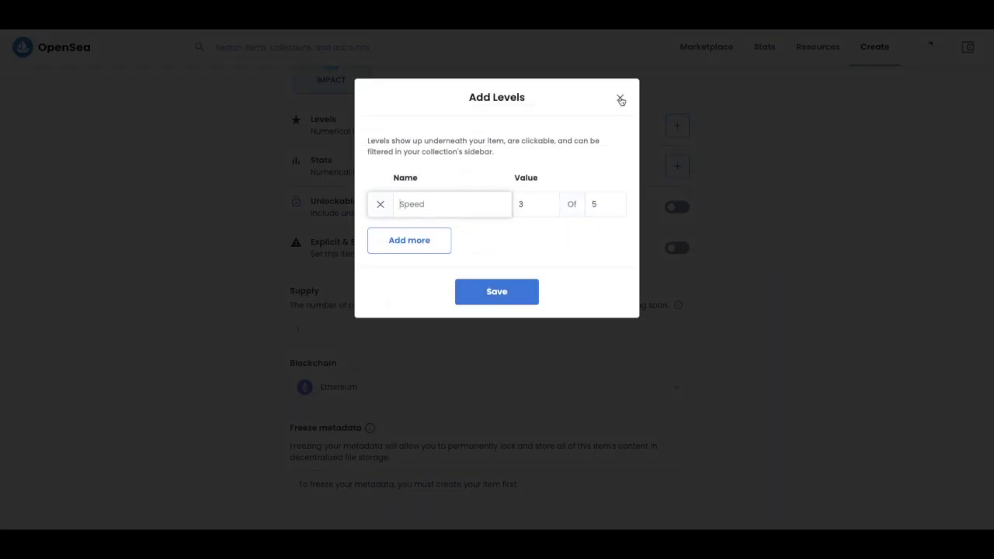
{"action": "left_click", "coordinate": [621, 98]}
{"action": "scroll", "coordinate": [684, 195], "scroll_direction": "down", "scroll_amount": 2}
{"action": "left_click", "coordinate": [672, 108]}
{"action": "left_click", "coordinate": [536, 290]}
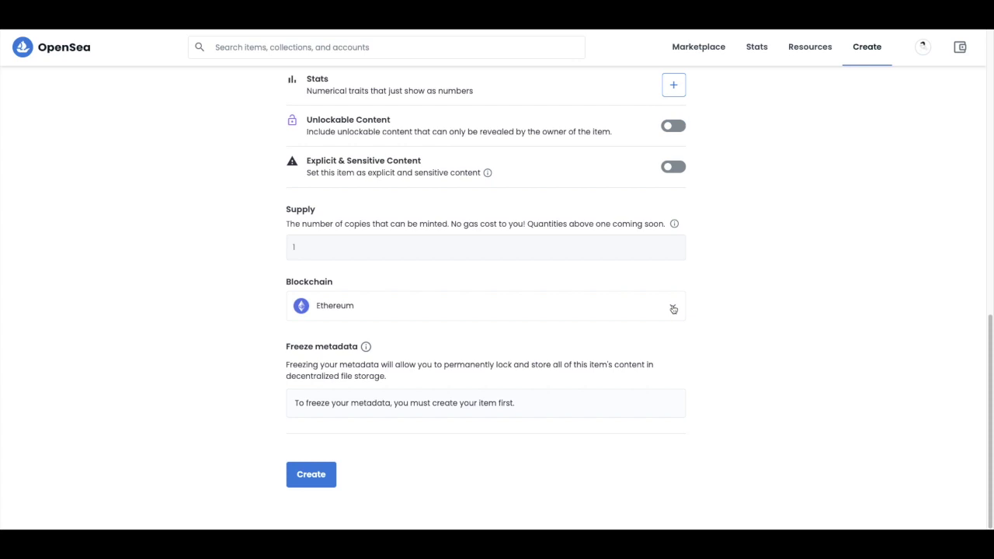
- Keep Ethereum as the blockchain and create the TEST item
{"action": "left_click", "coordinate": [674, 310]}
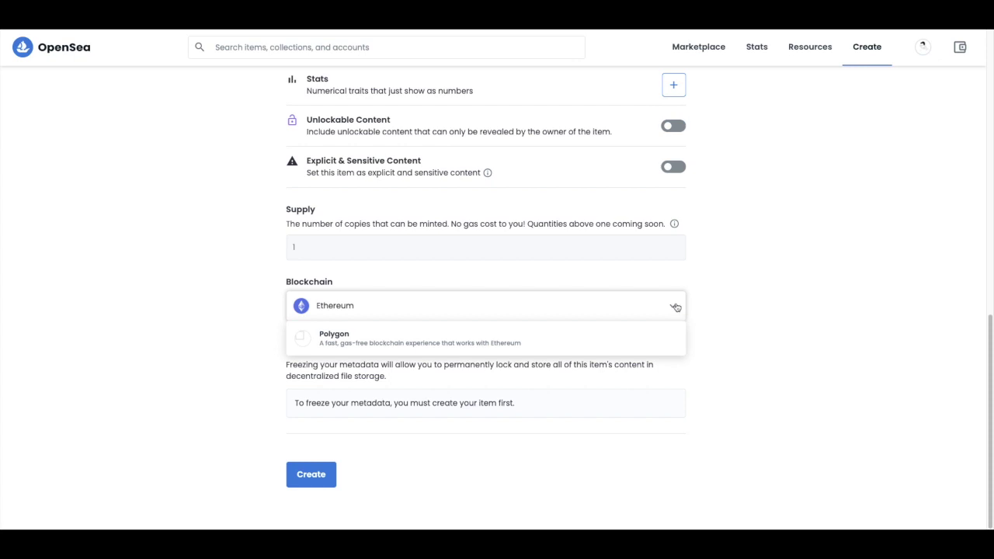
{"action": "left_click", "coordinate": [675, 308]}
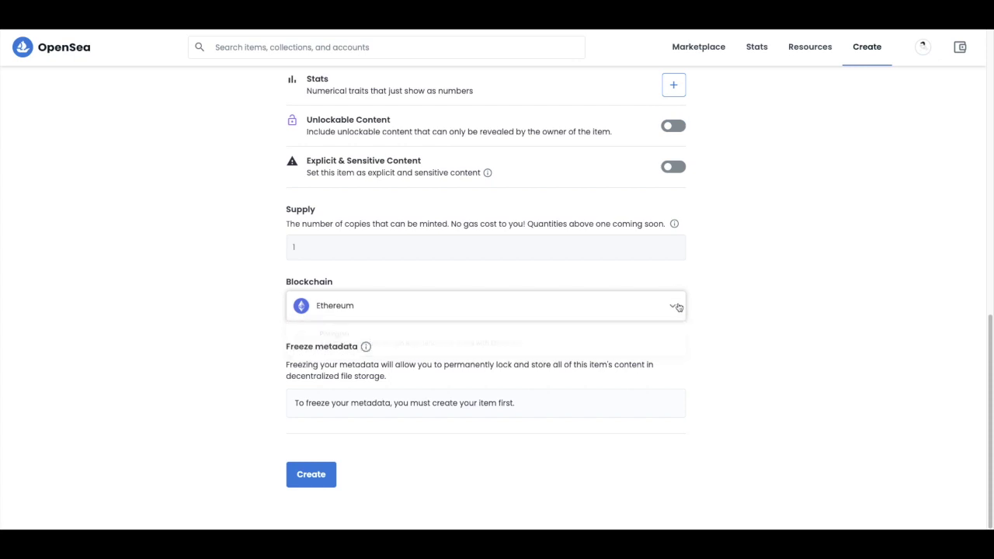
{"action": "left_click", "coordinate": [325, 477]}
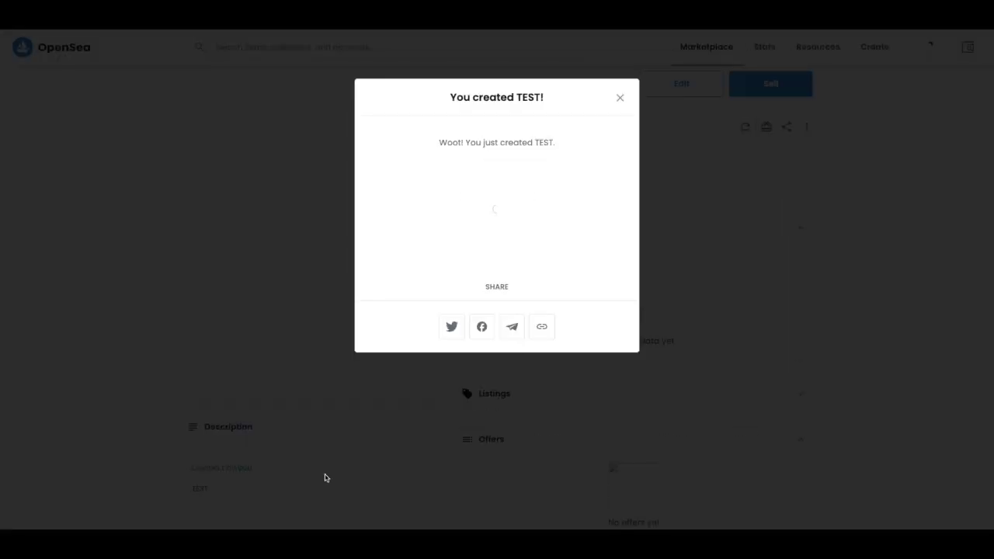
- Close the 'You created TEST!' dialog, review the empty Listings and Offers, and choose Sell
{"action": "left_click", "coordinate": [794, 243]}
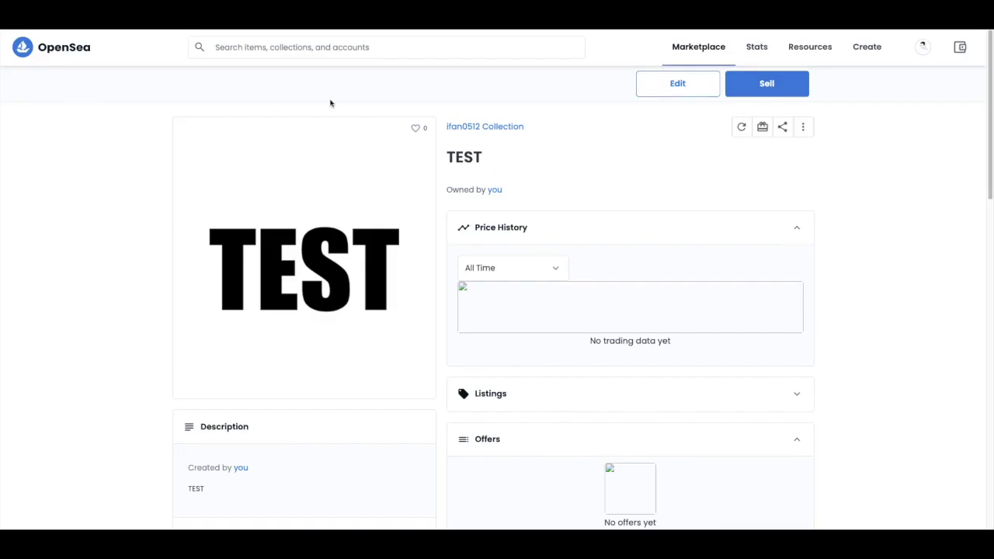
{"action": "scroll", "coordinate": [829, 290], "scroll_direction": "down", "scroll_amount": 1}
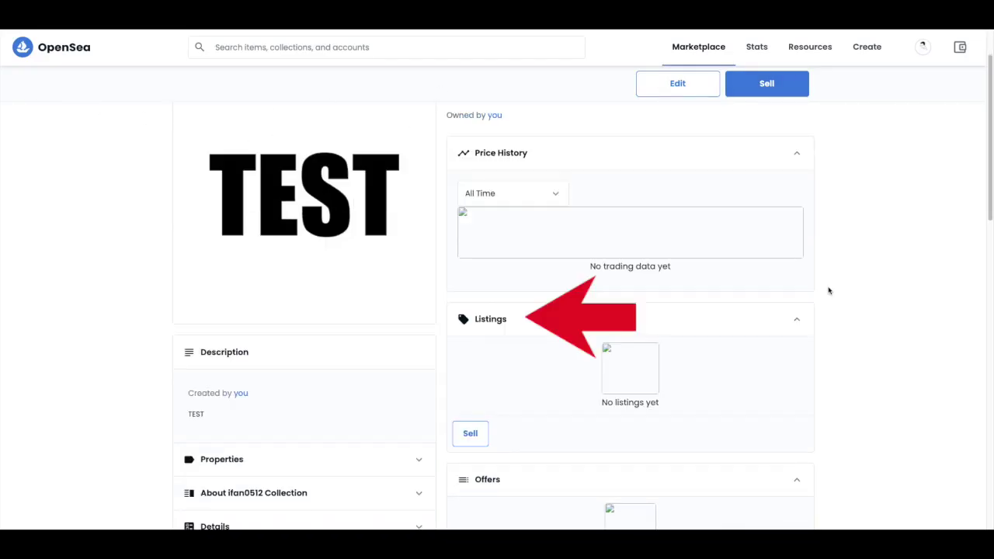
{"action": "scroll", "coordinate": [829, 291], "scroll_direction": "down", "scroll_amount": 2}
{"action": "left_click", "coordinate": [797, 170]}
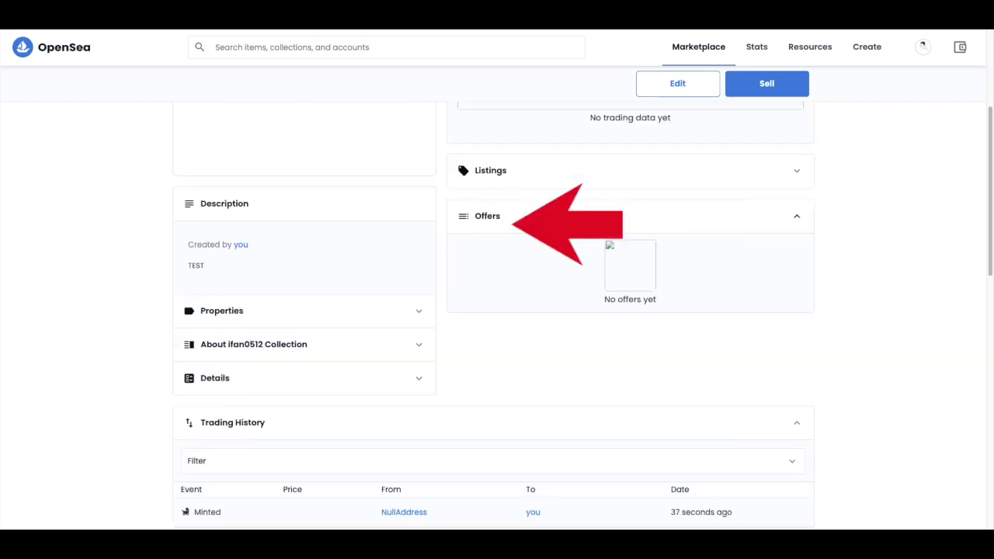
{"action": "scroll", "coordinate": [865, 255], "scroll_direction": "down", "scroll_amount": 2}
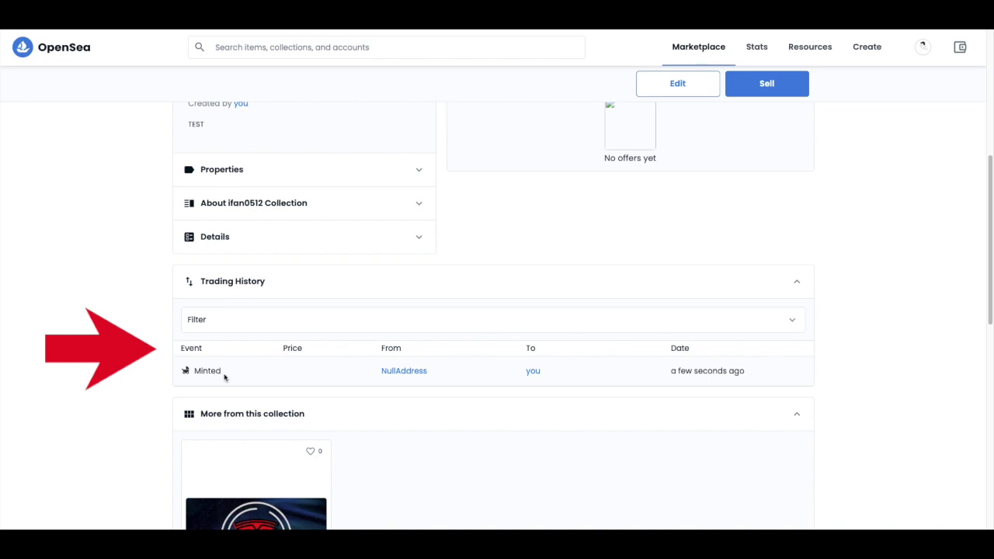
{"action": "scroll", "coordinate": [831, 307], "scroll_direction": "up", "scroll_amount": 5}
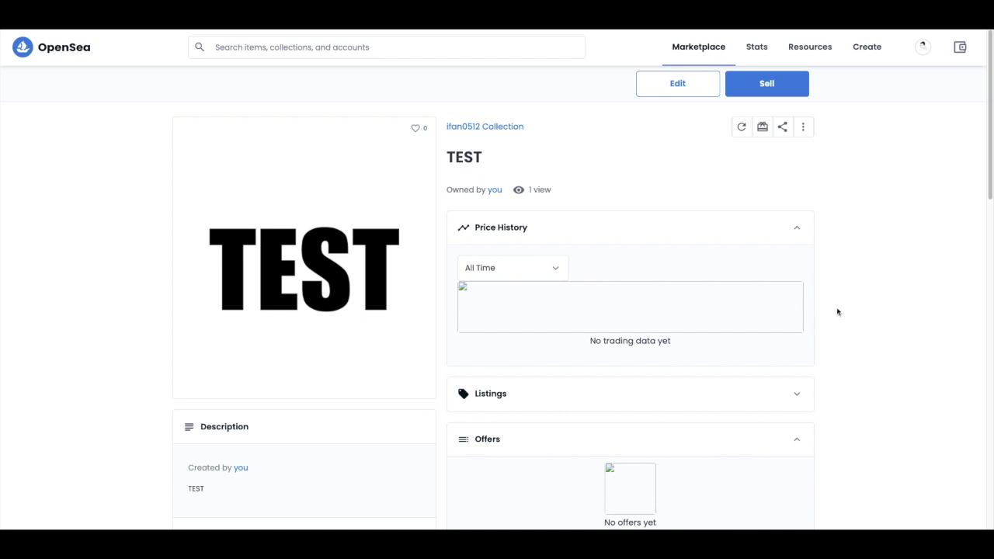
{"action": "scroll", "coordinate": [837, 311], "scroll_direction": "down", "scroll_amount": 2}
{"action": "scroll", "coordinate": [839, 315], "scroll_direction": "up", "scroll_amount": 2}
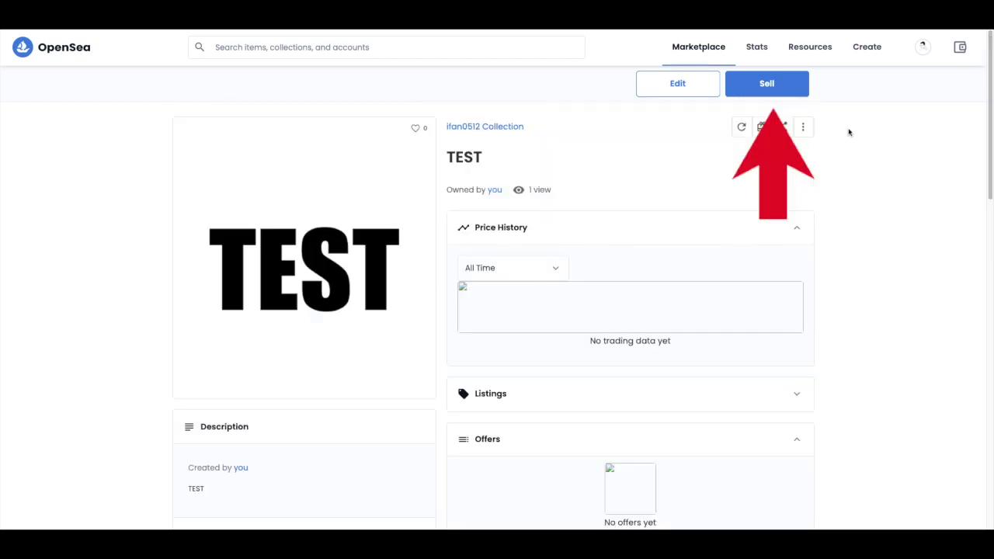
{"action": "left_click", "coordinate": [777, 87]}
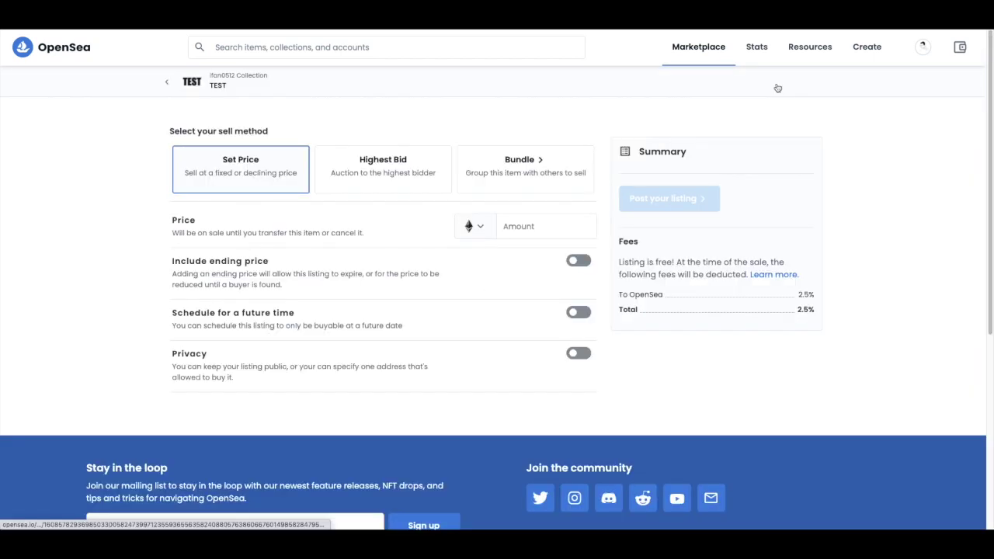
- Keep Set Price with ETH as the currency and scroll down to Privacy
{"action": "scroll", "coordinate": [810, 166], "scroll_direction": "down", "scroll_amount": 1}
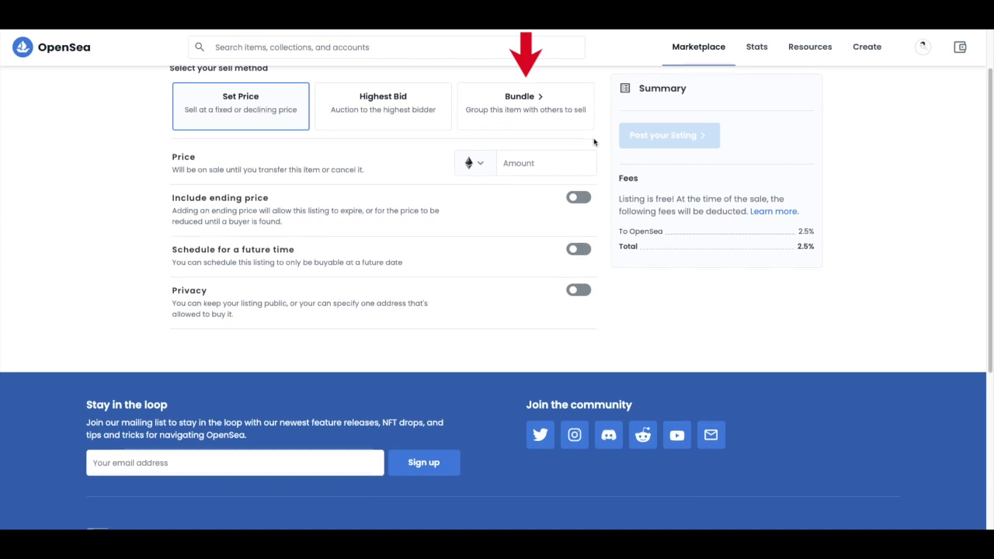
{"action": "scroll", "coordinate": [594, 142], "scroll_direction": "down", "scroll_amount": 1}
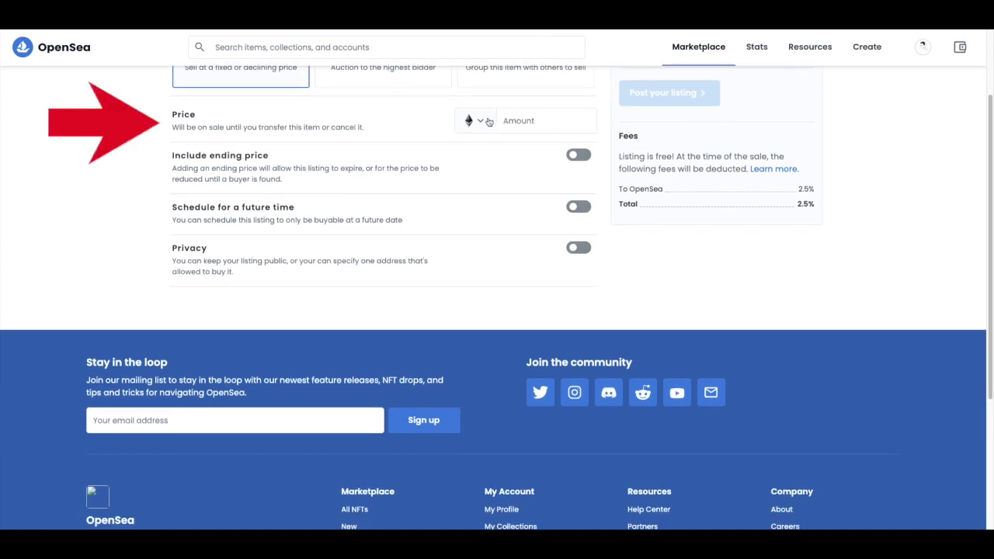
{"action": "left_click", "coordinate": [479, 121]}
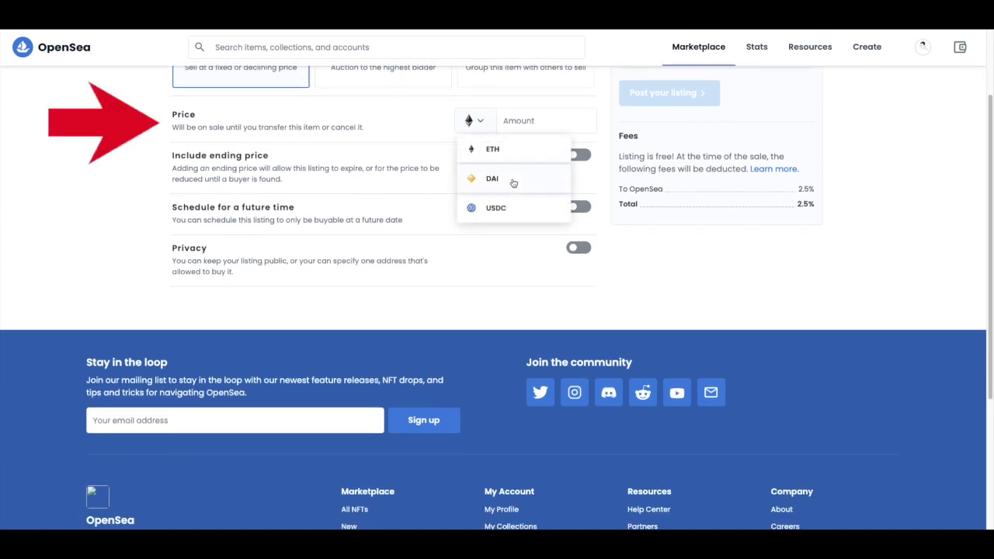
{"action": "scroll", "coordinate": [606, 138], "scroll_direction": "down", "scroll_amount": 1}
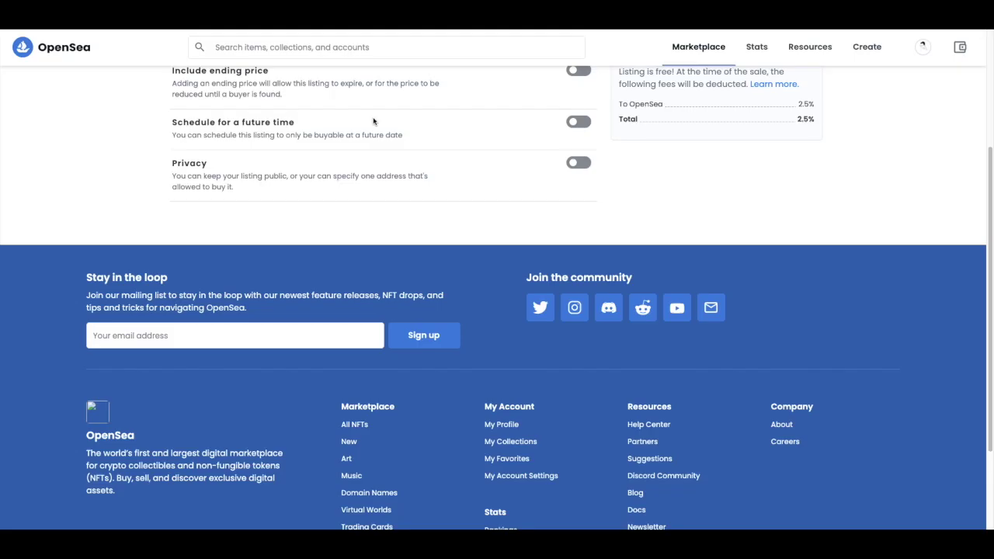
{"action": "scroll", "coordinate": [683, 303], "scroll_direction": "down", "scroll_amount": 1}
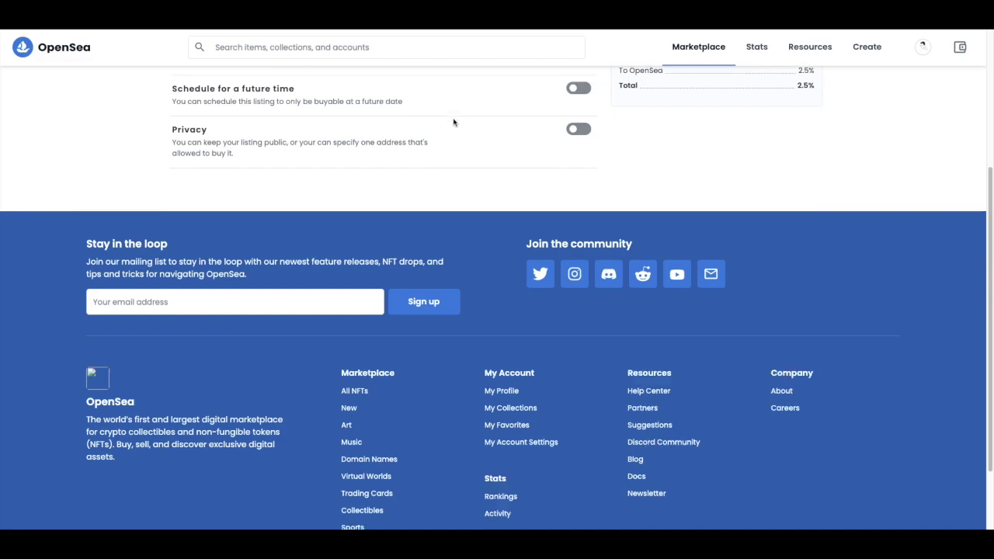
{"action": "scroll", "coordinate": [453, 122], "scroll_direction": "down", "scroll_amount": 1}
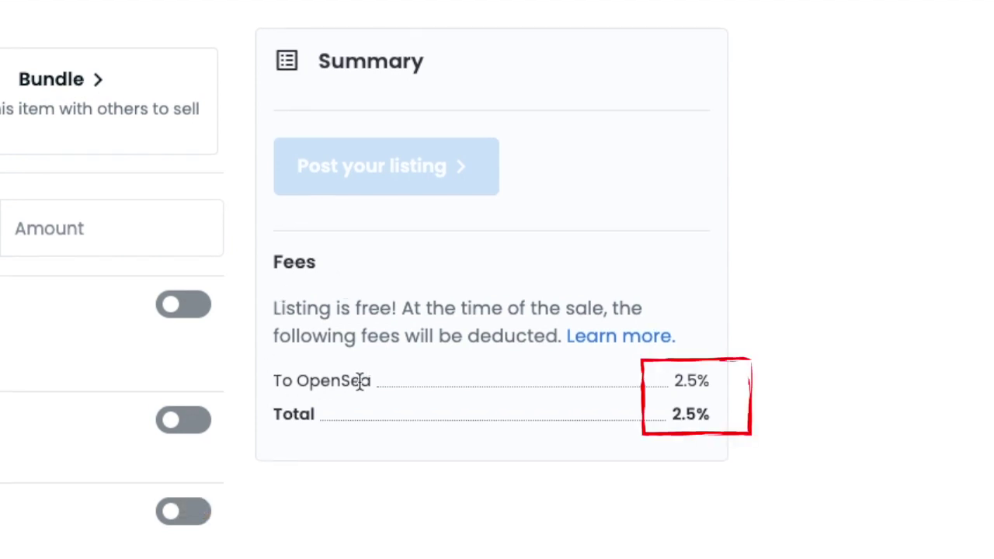
{"action": "scroll", "coordinate": [247, 390], "scroll_direction": "down", "scroll_amount": 1}
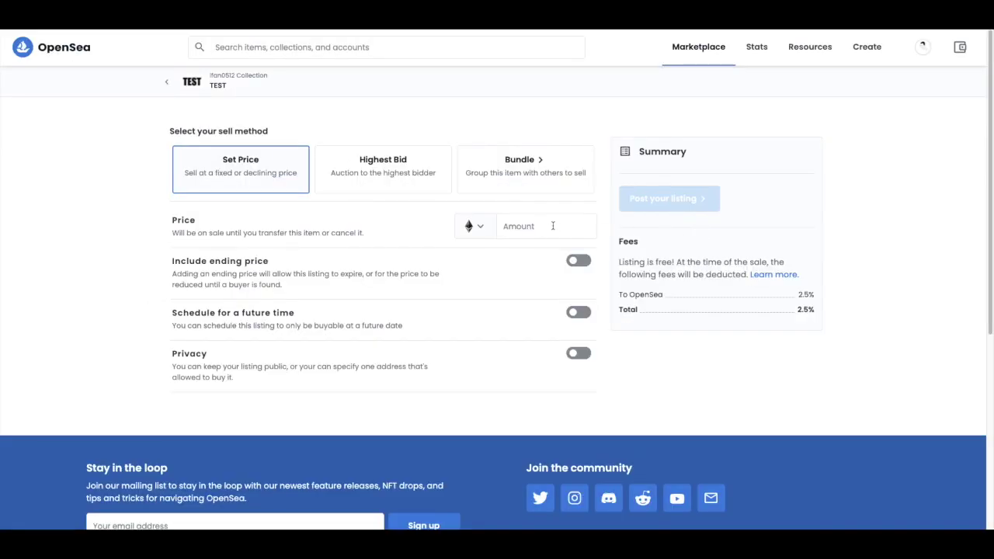
{"action": "left_click", "coordinate": [556, 225]}
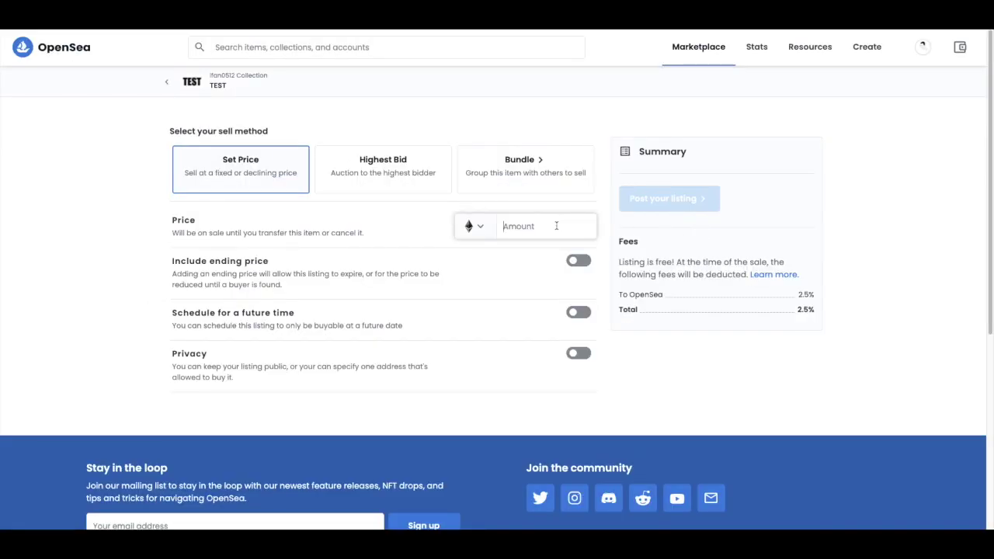
- Enter 0.01 ETH as the listing price
{"action": "type", "text": "1"}
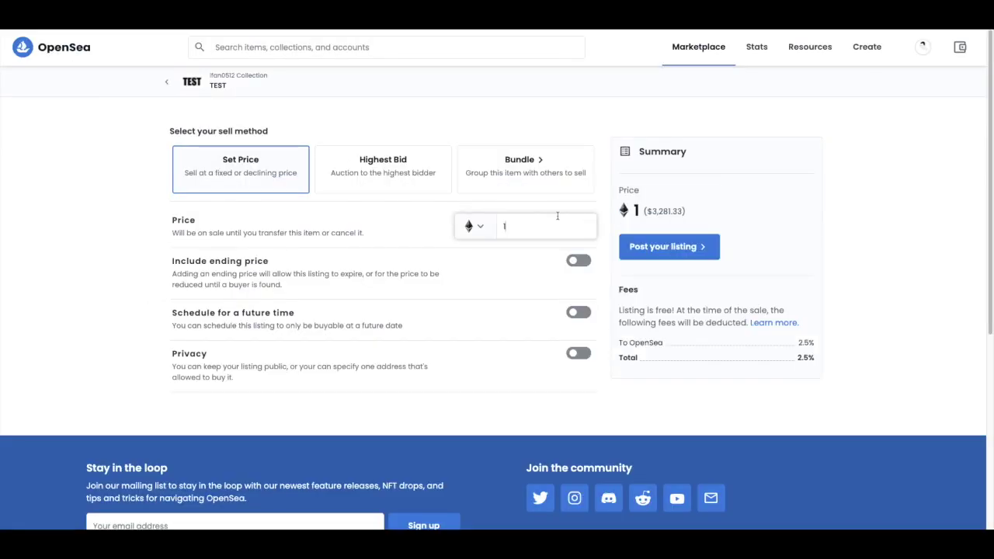
{"action": "key", "text": "BackSpace"}
{"action": "type", "text": "0.1"}
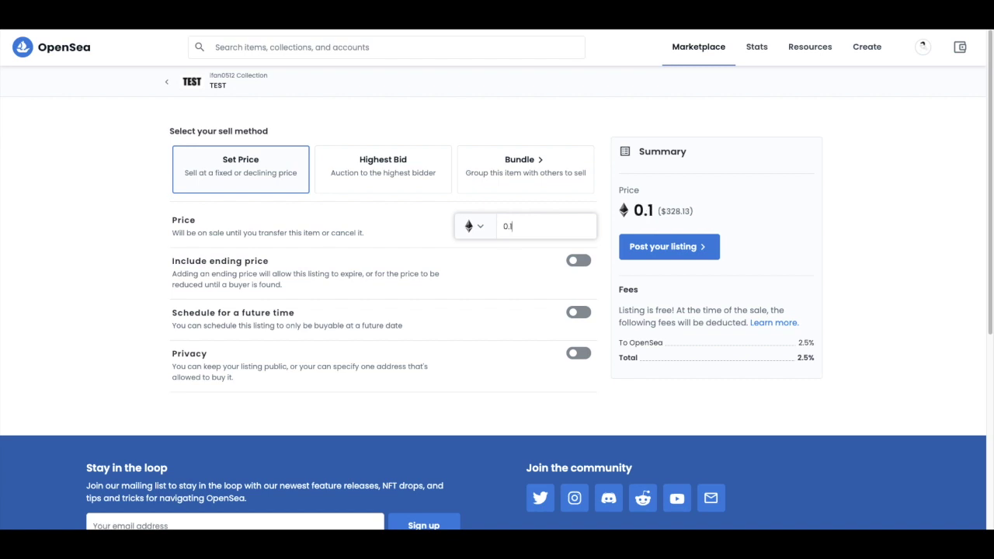
{"action": "key", "text": "BackSpace"}
{"action": "type", "text": "01"}
{"action": "left_click", "coordinate": [576, 208]}
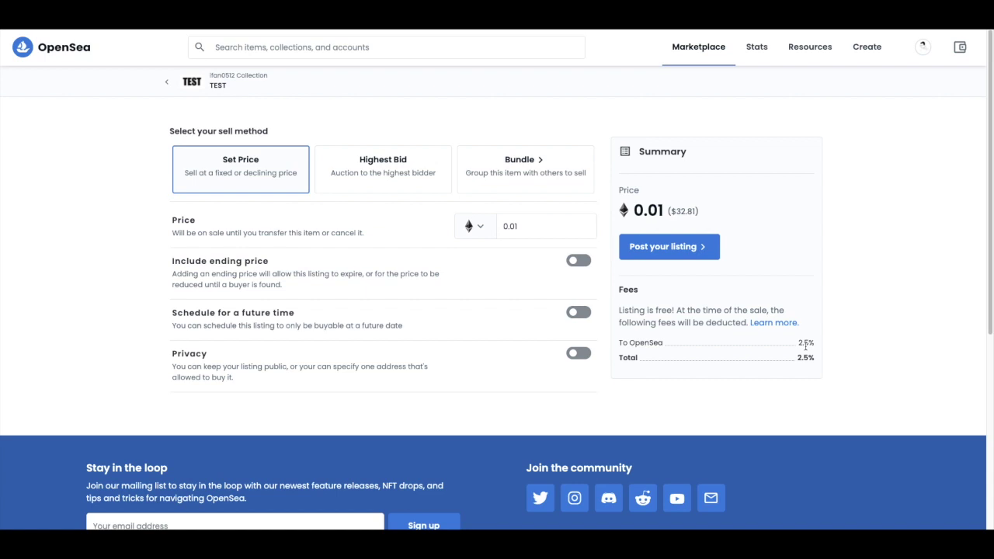
- Turn on Include ending price, keep the 'in 5 days' expiration, then choose Highest Bid
{"action": "left_click", "coordinate": [578, 260]}
{"action": "scroll", "coordinate": [578, 260], "scroll_direction": "down", "scroll_amount": 3}
{"action": "scroll", "coordinate": [597, 98], "scroll_direction": "up", "scroll_amount": 1}
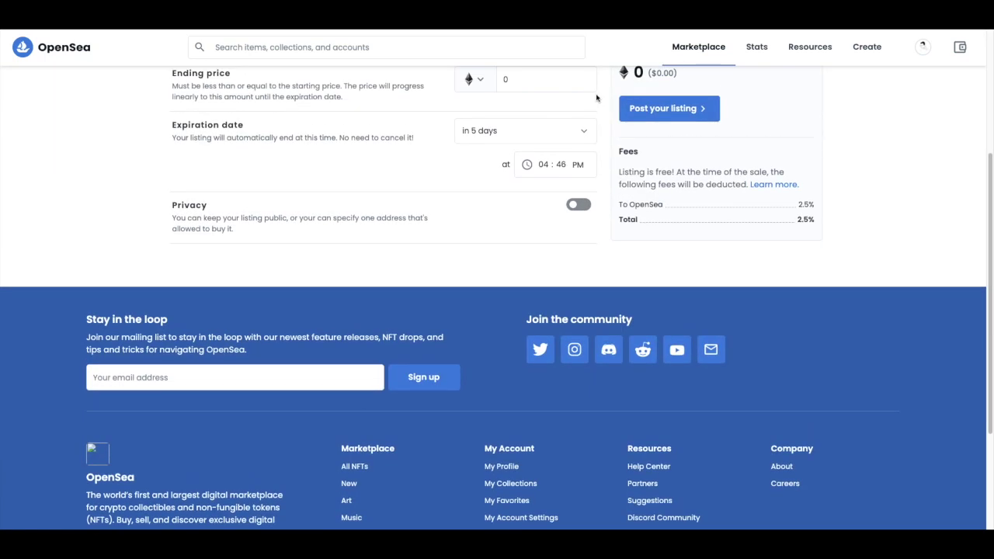
{"action": "left_click", "coordinate": [582, 131]}
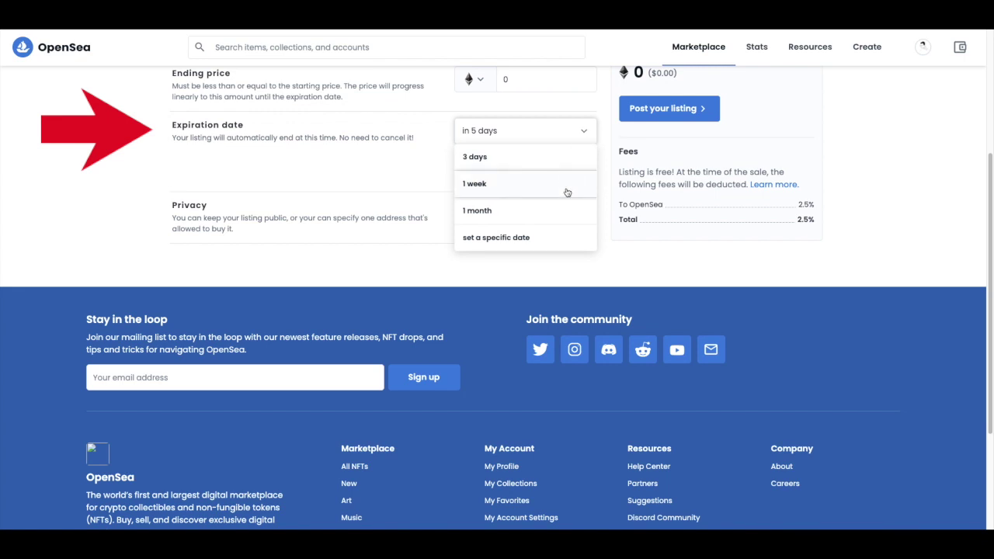
{"action": "left_click", "coordinate": [601, 200]}
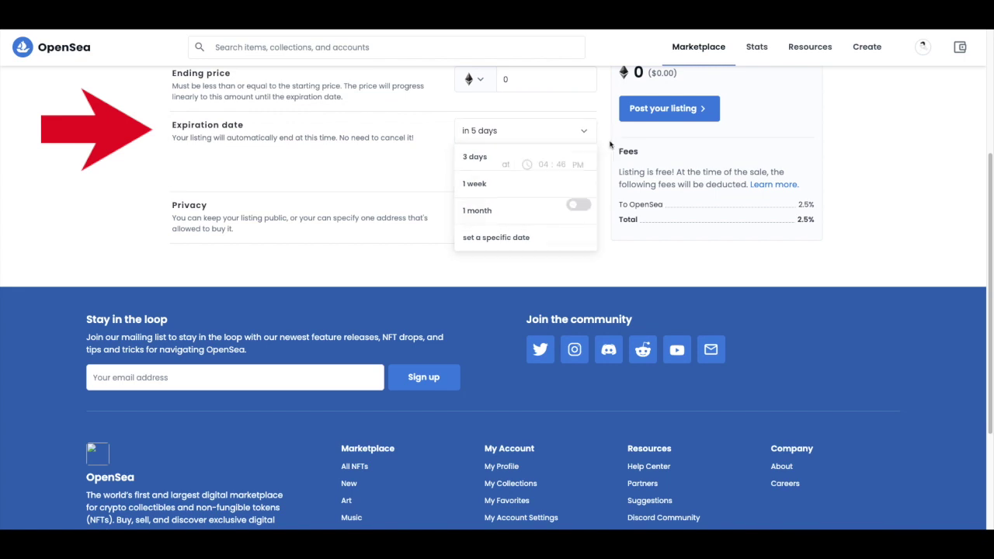
{"action": "scroll", "coordinate": [604, 161], "scroll_direction": "down", "scroll_amount": 2}
{"action": "scroll", "coordinate": [601, 160], "scroll_direction": "up", "scroll_amount": 1}
{"action": "left_click", "coordinate": [578, 110]}
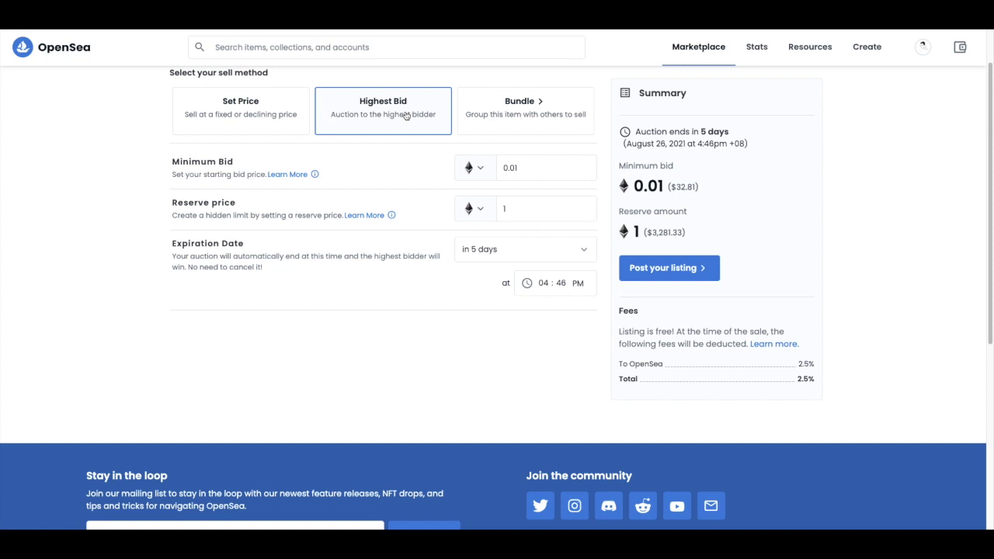
- Review the auction's 0.01 ETH minimum bid, 1 ETH reserve and August 26, 2021 expiration
{"action": "scroll", "coordinate": [405, 115], "scroll_direction": "down", "scroll_amount": 1}
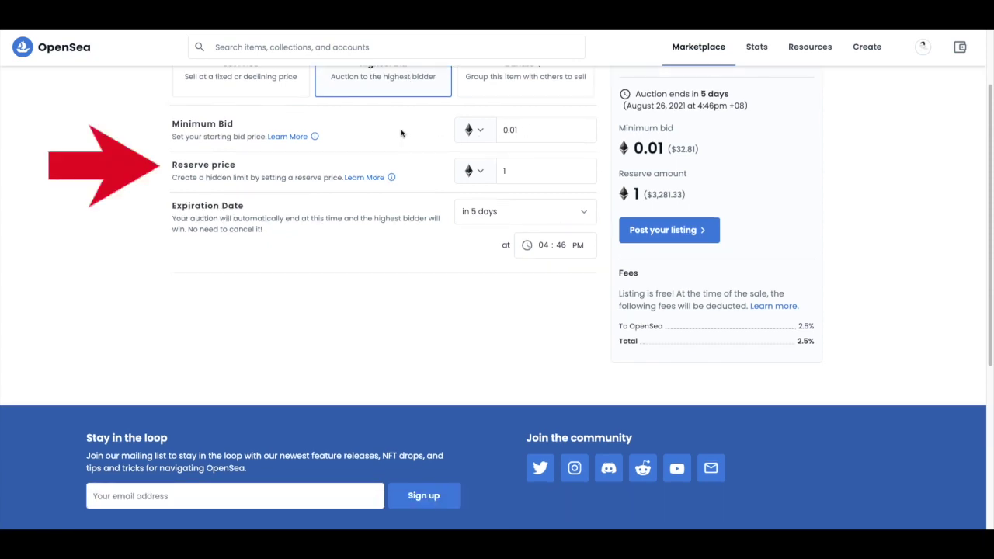
{"action": "scroll", "coordinate": [401, 133], "scroll_direction": "down", "scroll_amount": 1}
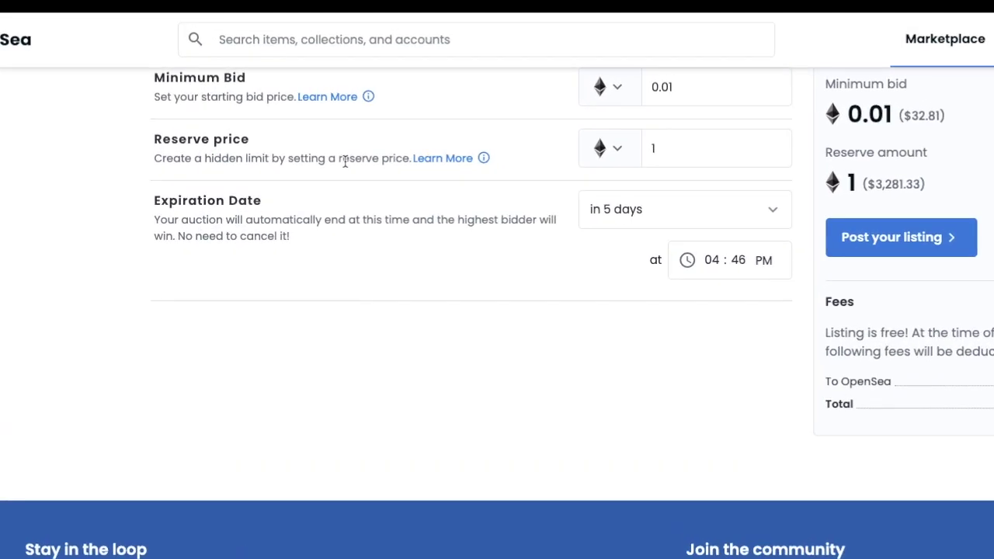
{"action": "mouse_move", "coordinate": [578, 191]}
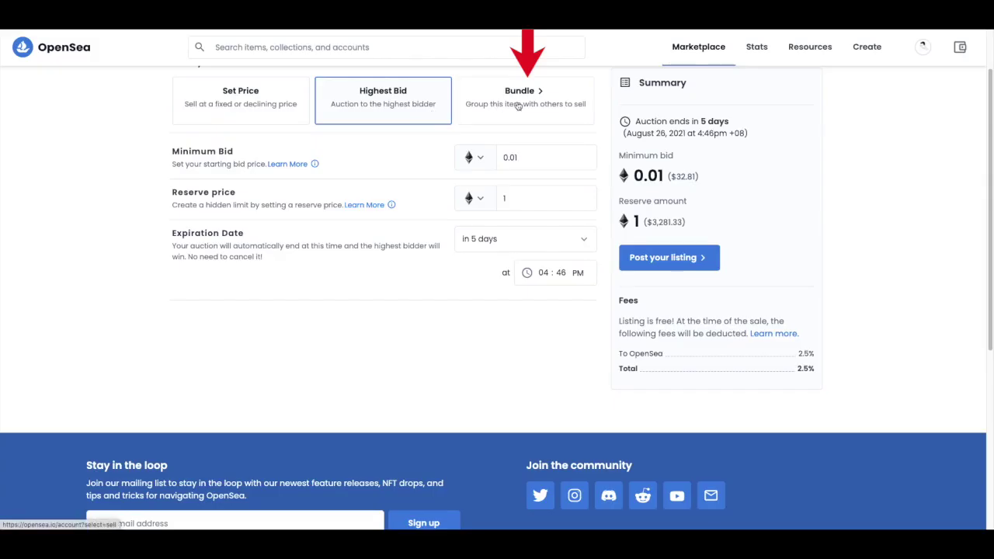
- Preview a two-item bundle of TEST with Tether Tesla, then return to TEST's sell form
{"action": "left_click", "coordinate": [518, 107]}
{"action": "left_click", "coordinate": [284, 357]}
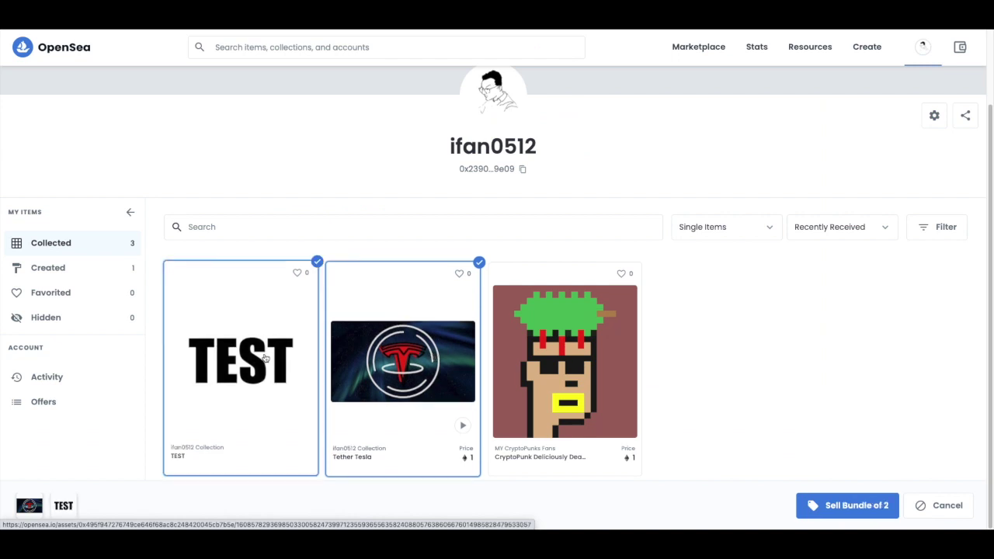
{"action": "left_click", "coordinate": [857, 505]}
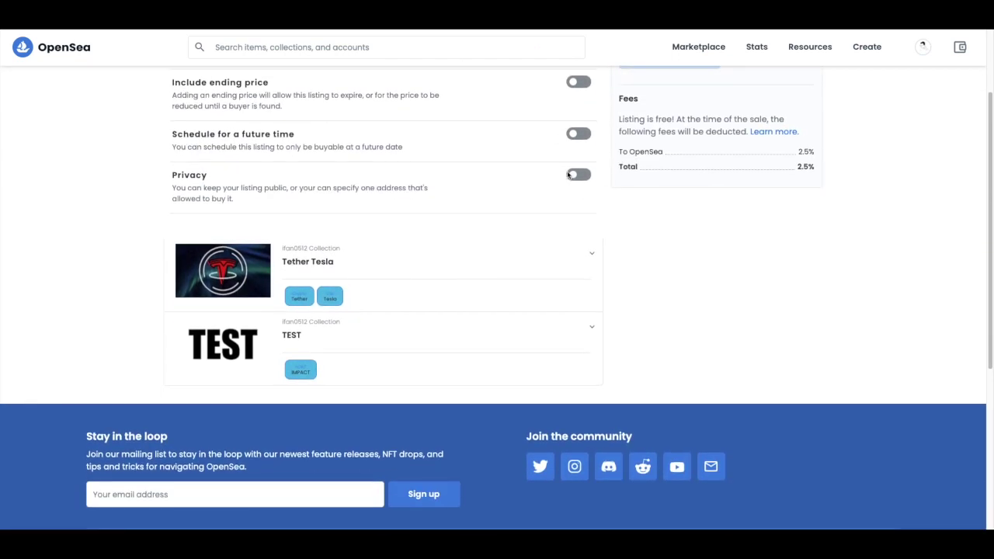
{"action": "scroll", "coordinate": [542, 160], "scroll_direction": "down", "scroll_amount": 1}
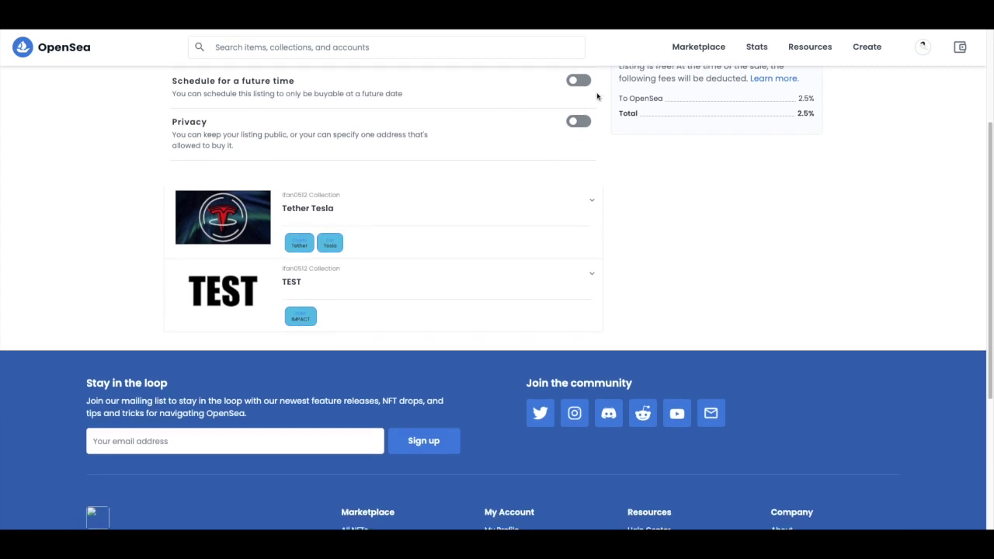
{"action": "scroll", "coordinate": [596, 234], "scroll_direction": "up", "scroll_amount": 2}
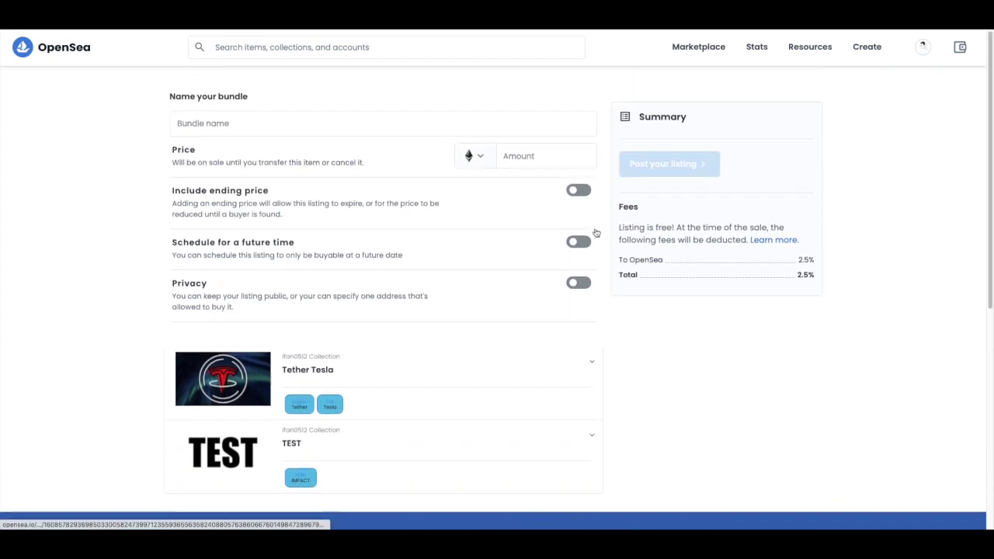
{"action": "key", "text": "alt+Left"}
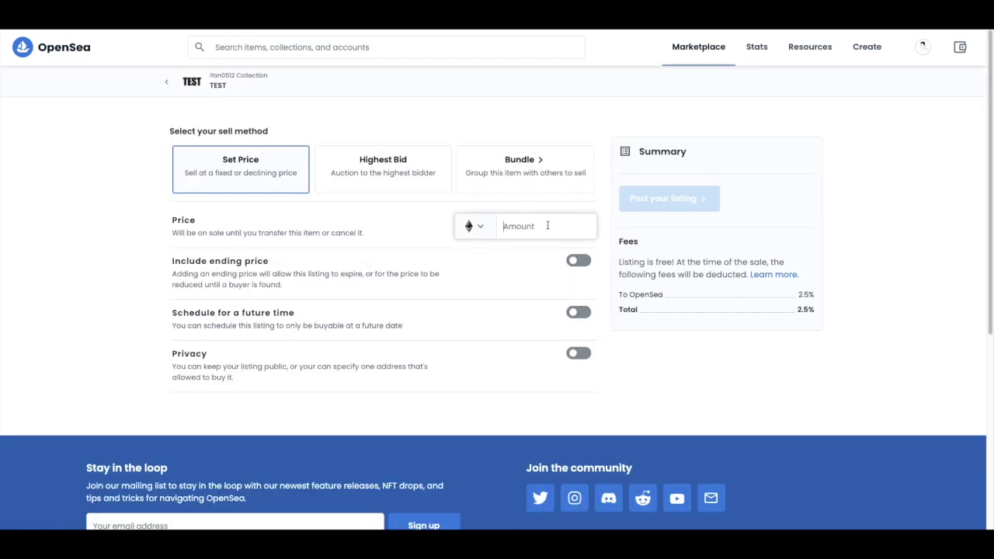
- Post the TEST listing at a fixed price of 0.01 ETH and view the listed item
{"action": "type", "text": "0.0"}
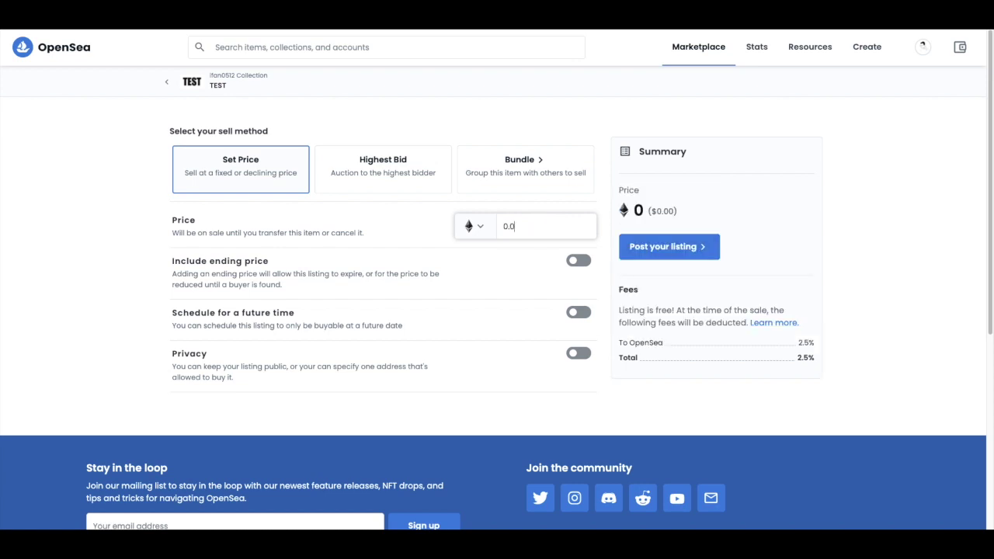
{"action": "type", "text": "01"}
{"action": "key", "text": "BackSpace"}
{"action": "key", "text": "BackSpace"}
{"action": "type", "text": "1"}
{"action": "left_click", "coordinate": [819, 203]}
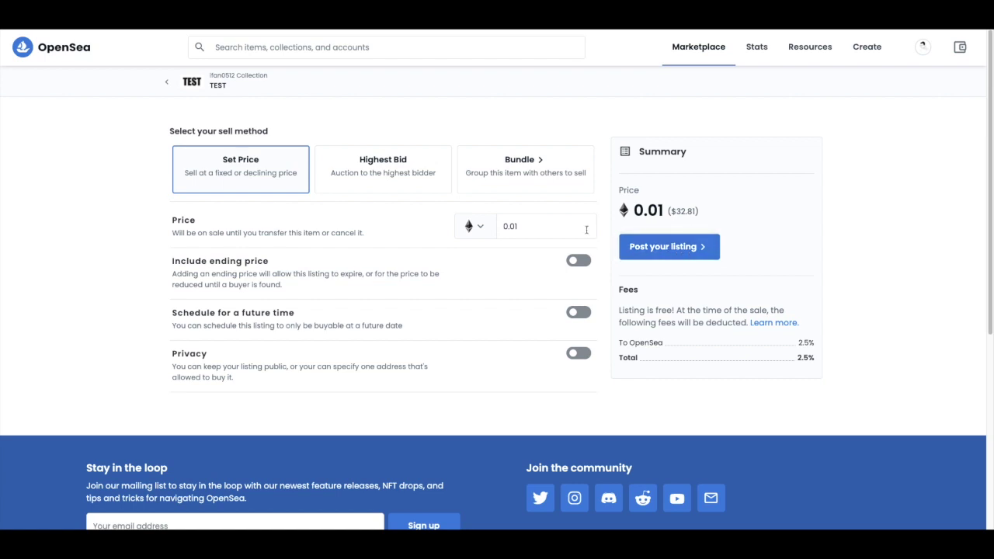
{"action": "left_click", "coordinate": [667, 249]}
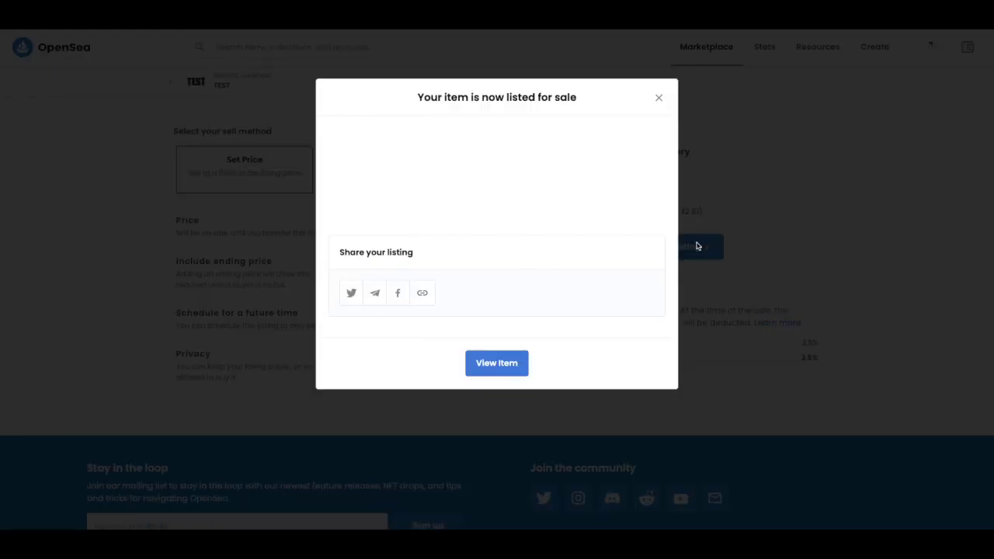
{"action": "left_click", "coordinate": [500, 362]}
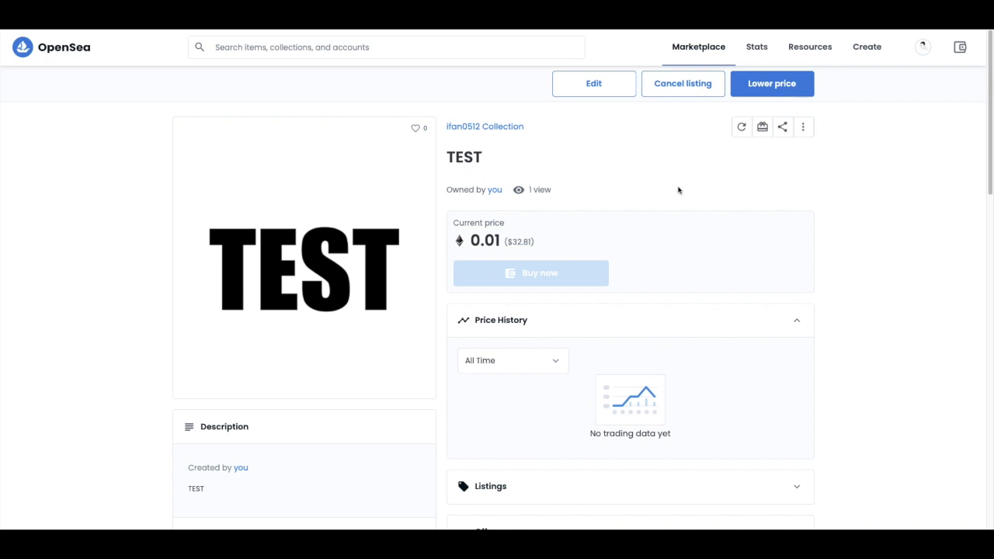
- Scroll down to TEST's Trading History and back up to its 0.01 ETH price
{"action": "scroll", "coordinate": [579, 241], "scroll_direction": "down", "scroll_amount": 6}
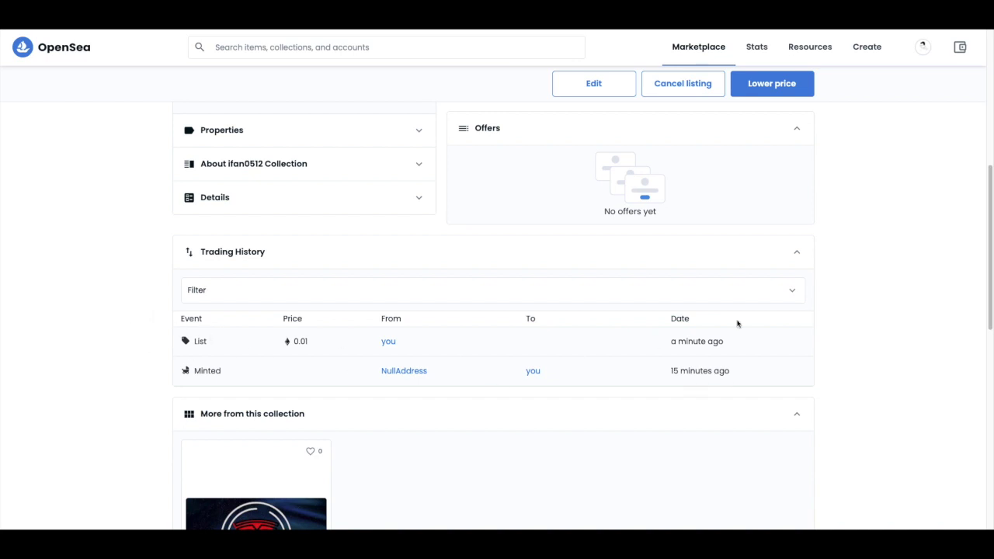
{"action": "scroll", "coordinate": [735, 349], "scroll_direction": "up", "scroll_amount": 6}
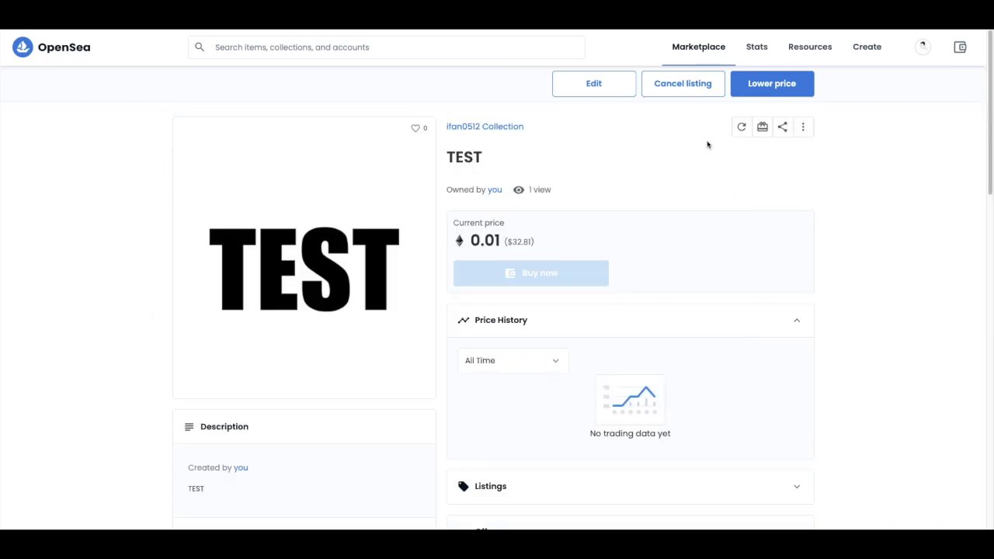